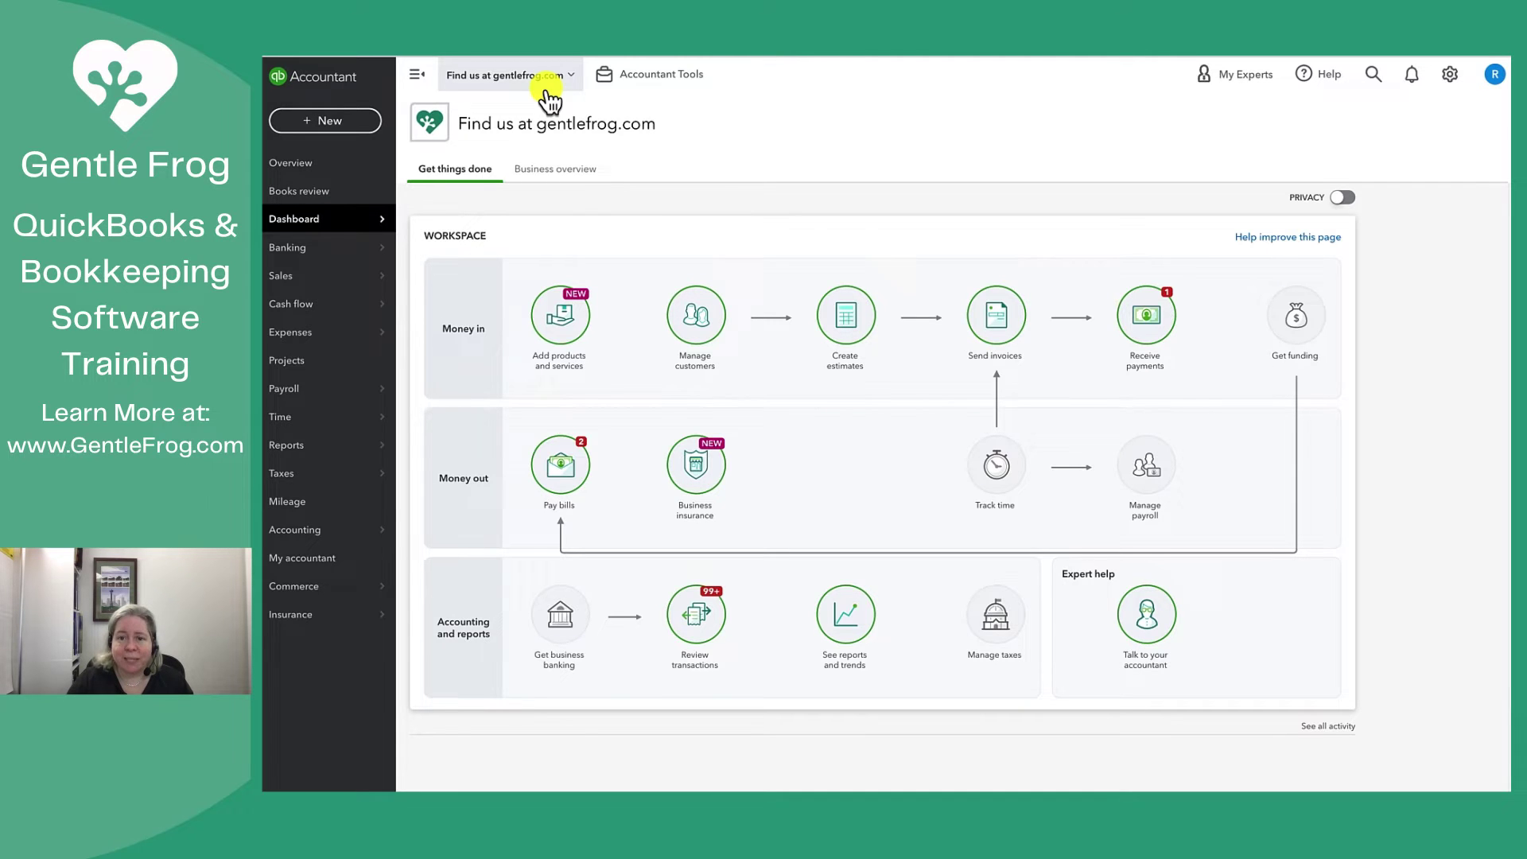
# Open the Chart of Accounts and start a new account
pyautogui.moveTo(333, 533)
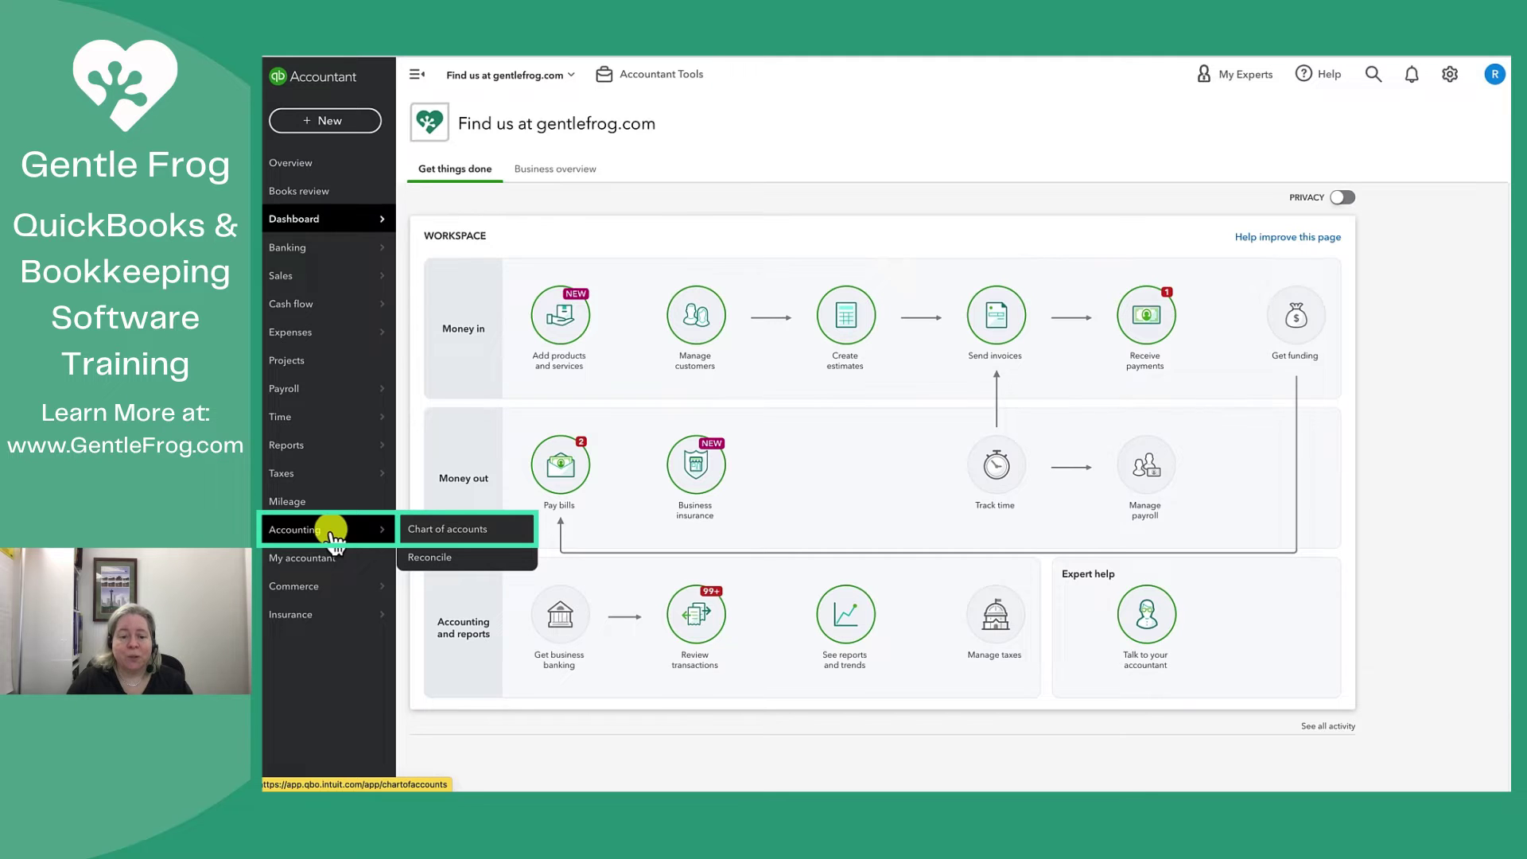
pyautogui.click(443, 535)
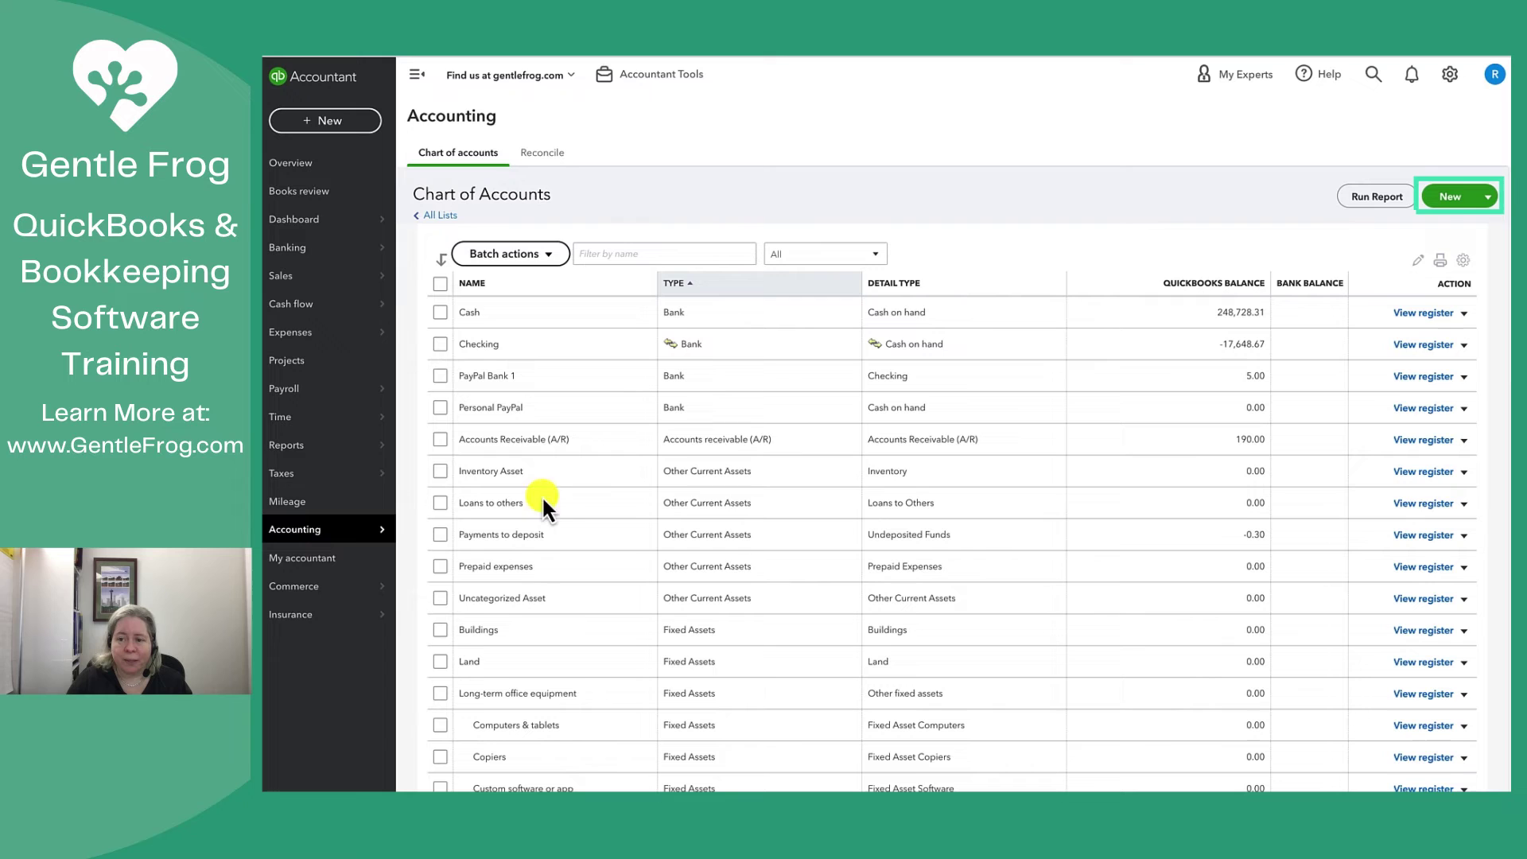
pyautogui.click(1449, 197)
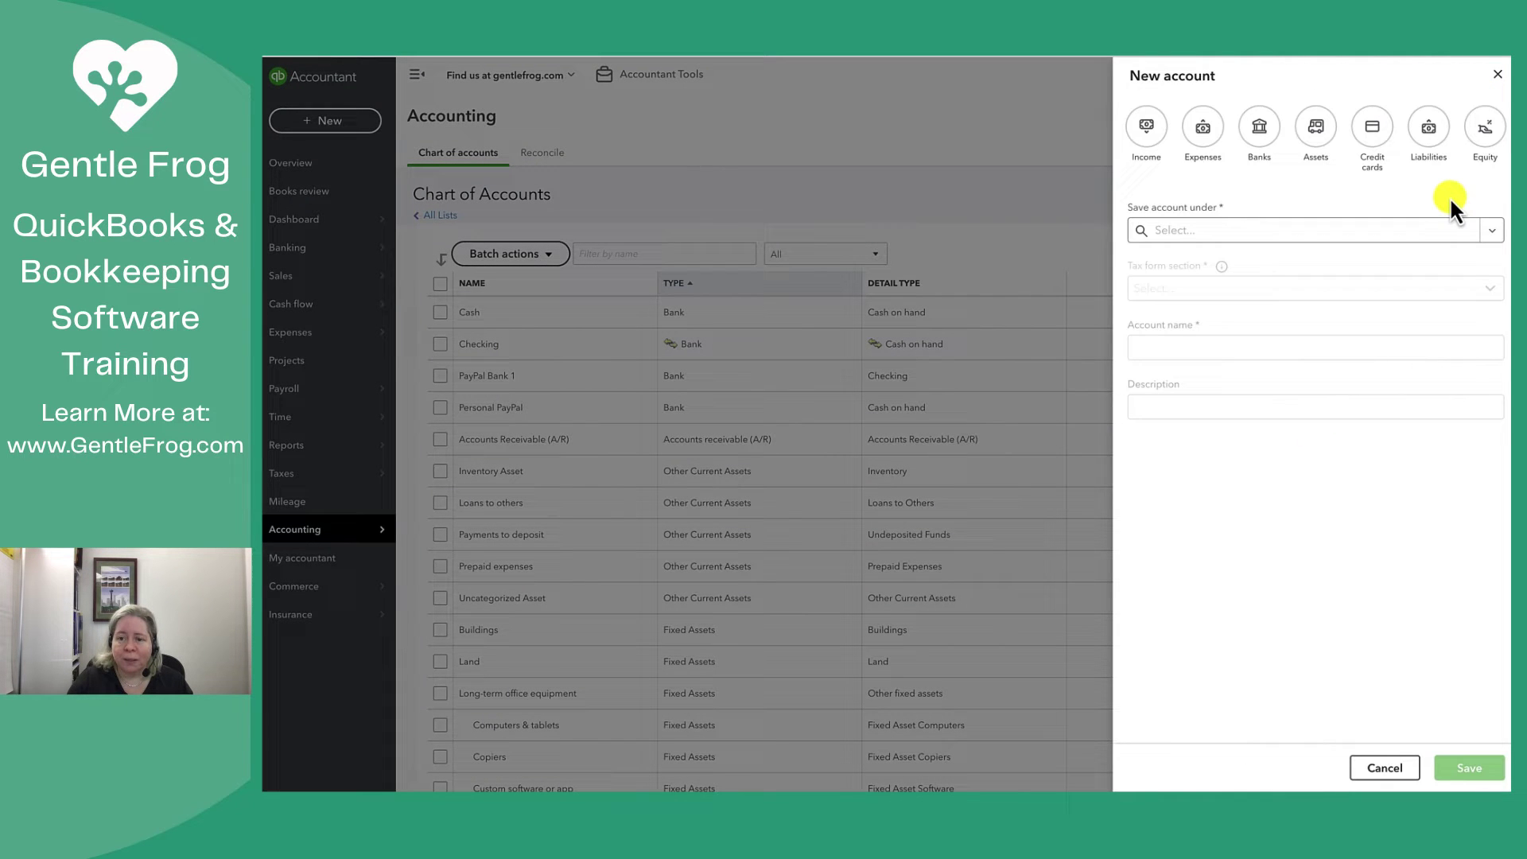
# Make it an Assets account filed under Fixed Assets, then browse the tax form sections
pyautogui.click(1320, 143)
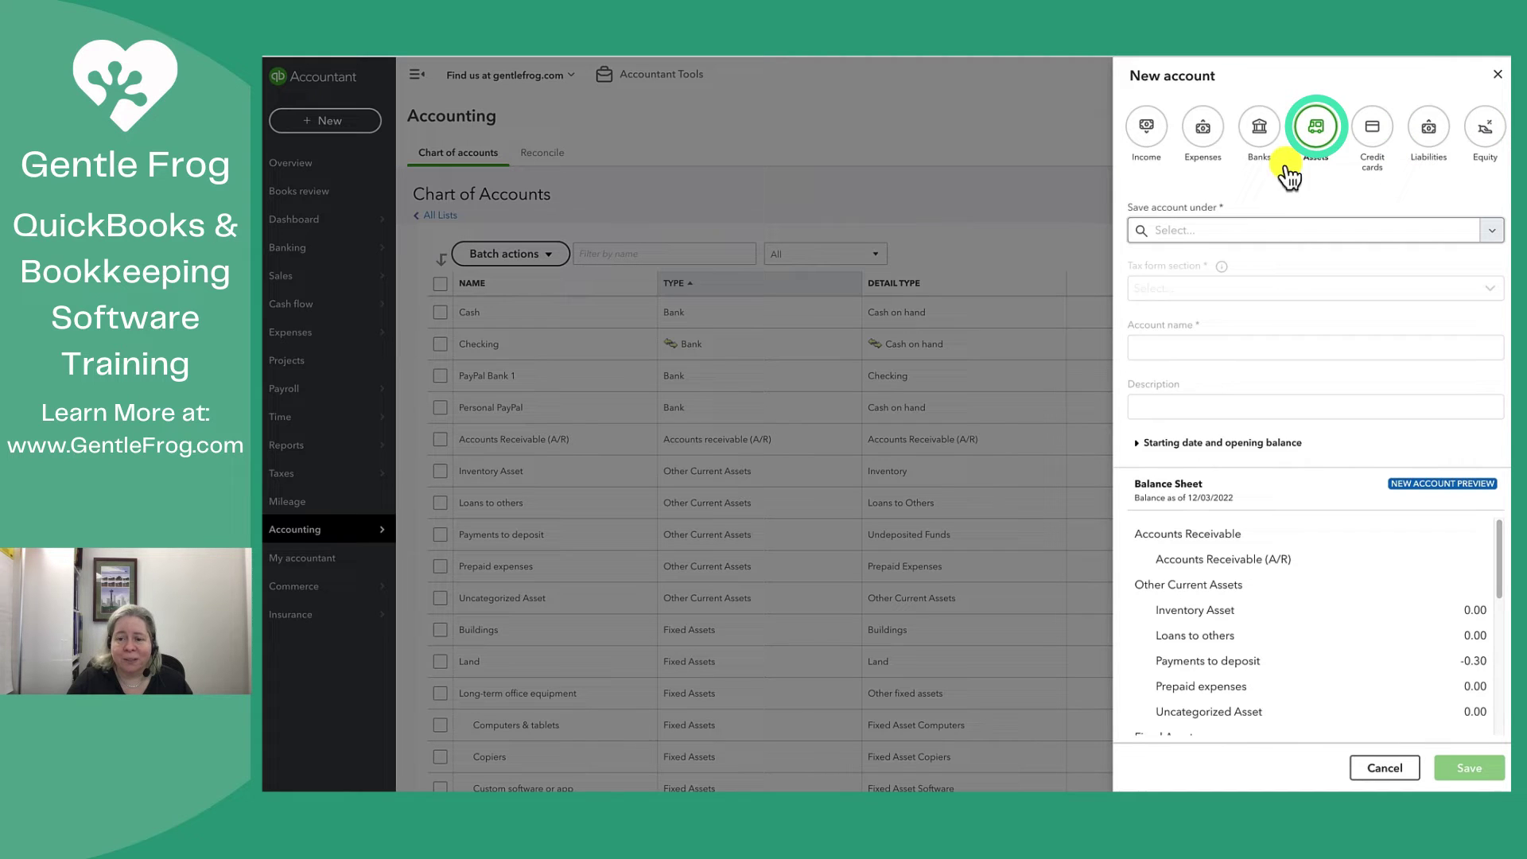
pyautogui.click(1185, 233)
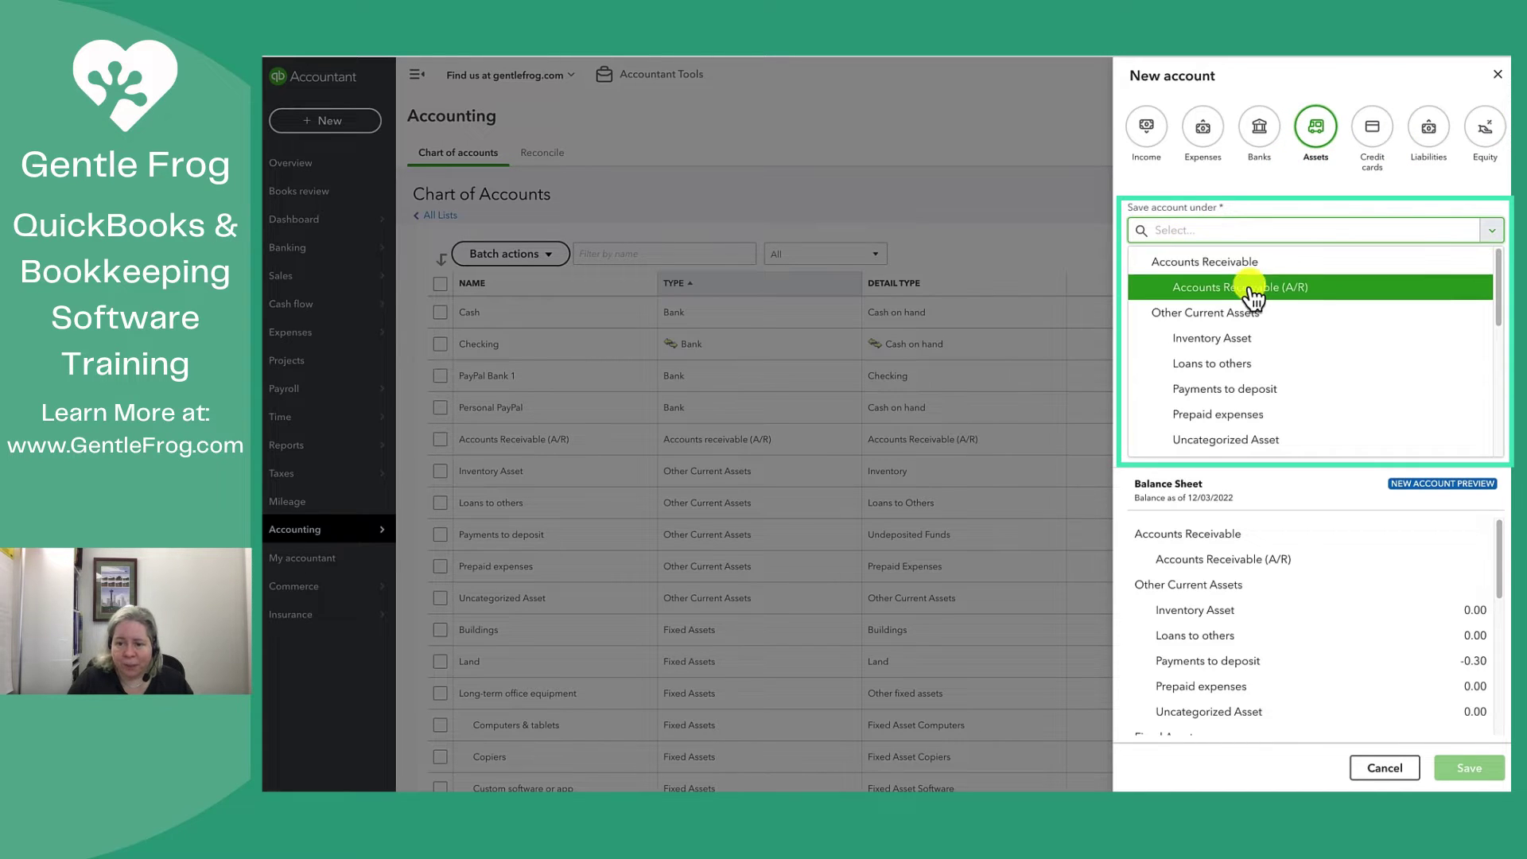
pyautogui.scroll(-2, 1246, 293)
pyautogui.scroll(-3, 1229, 346)
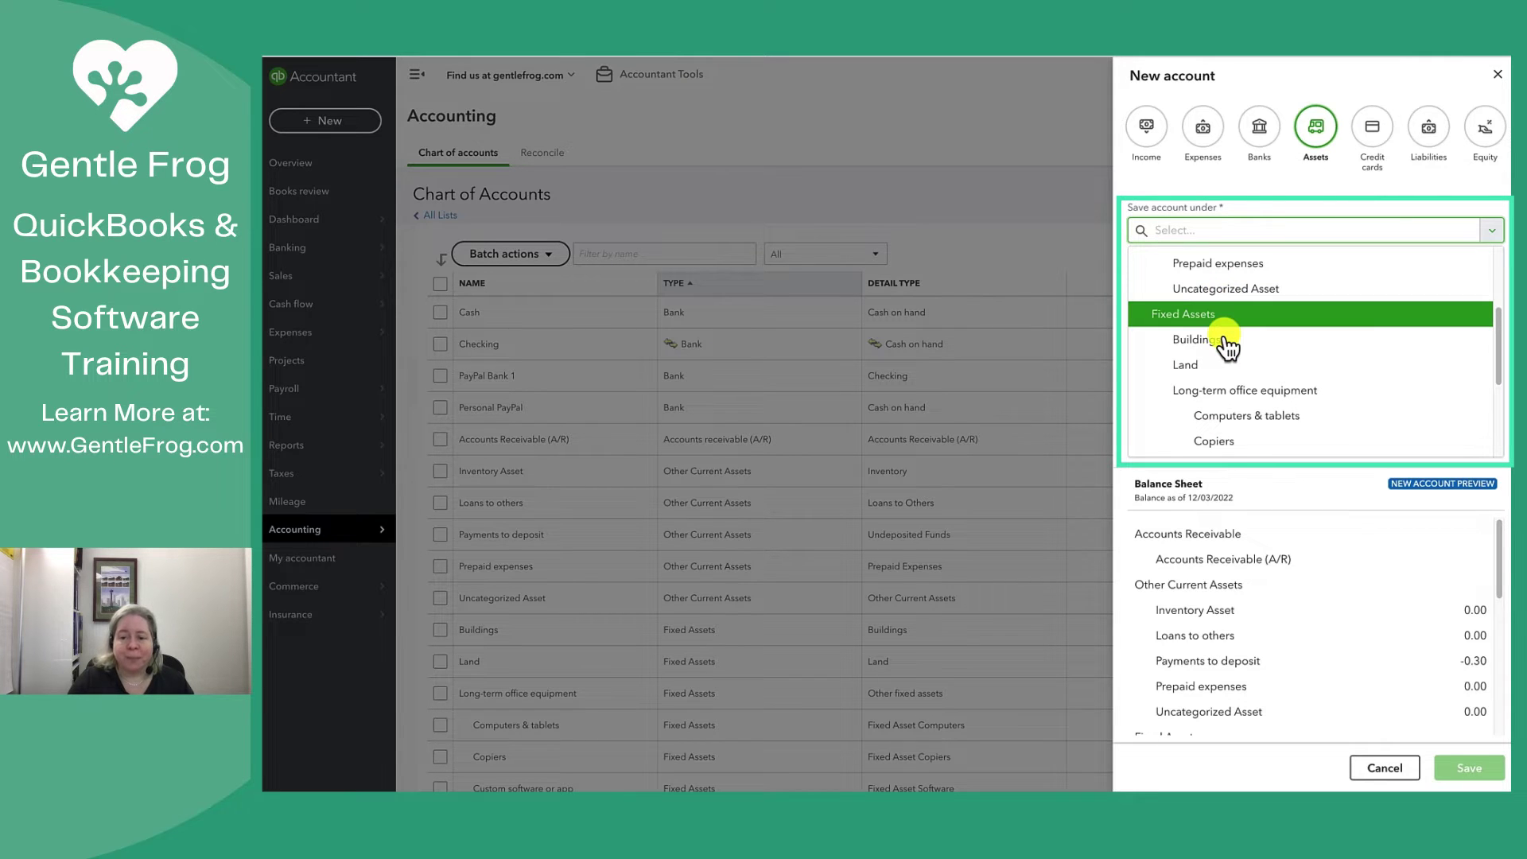
pyautogui.scroll(5, 1228, 346)
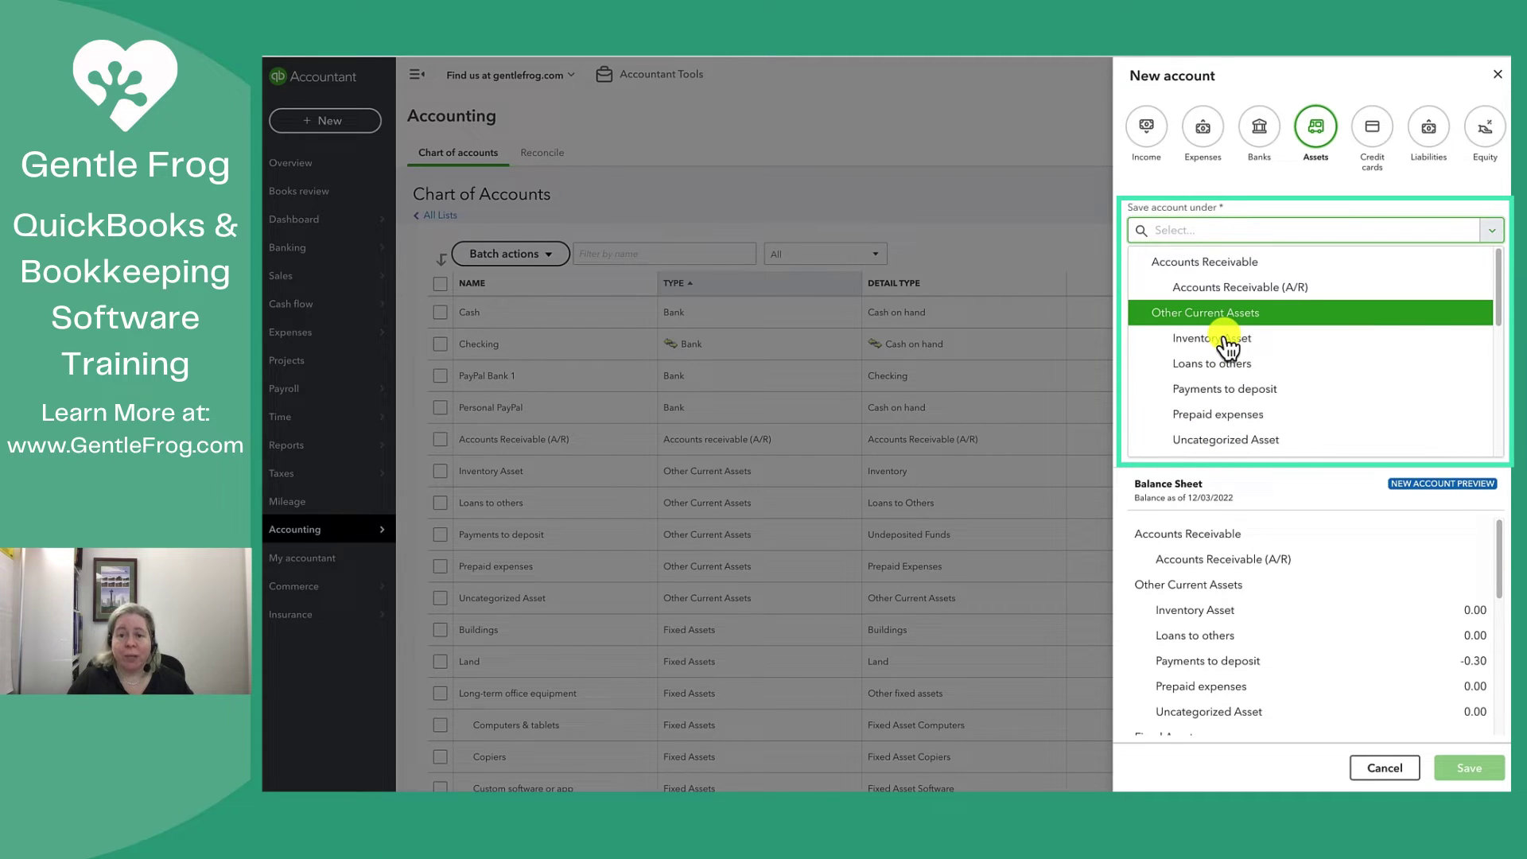
pyautogui.scroll(-6, 1228, 346)
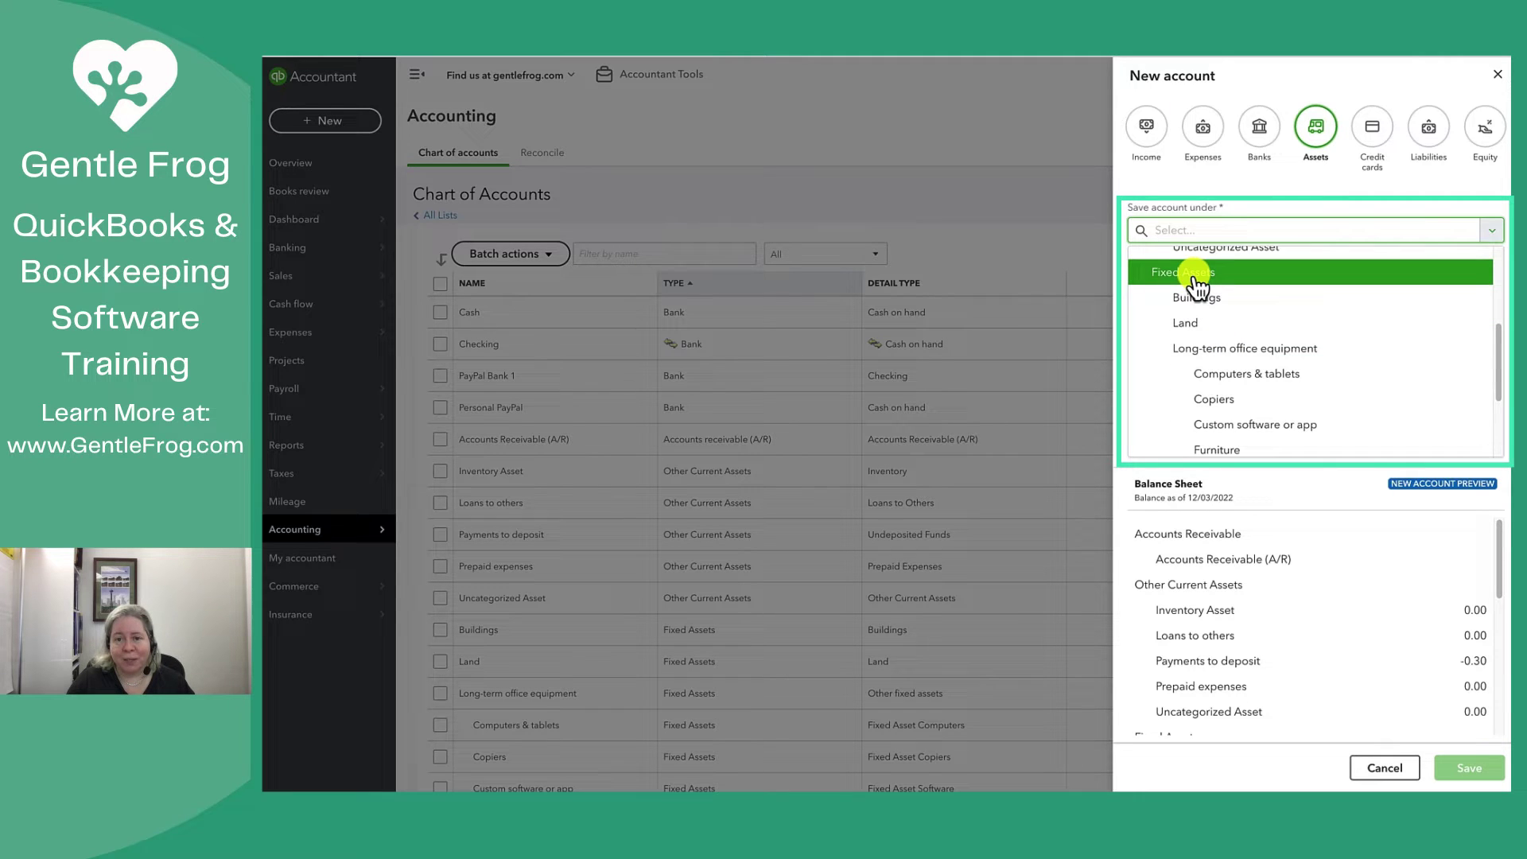
pyautogui.click(1195, 275)
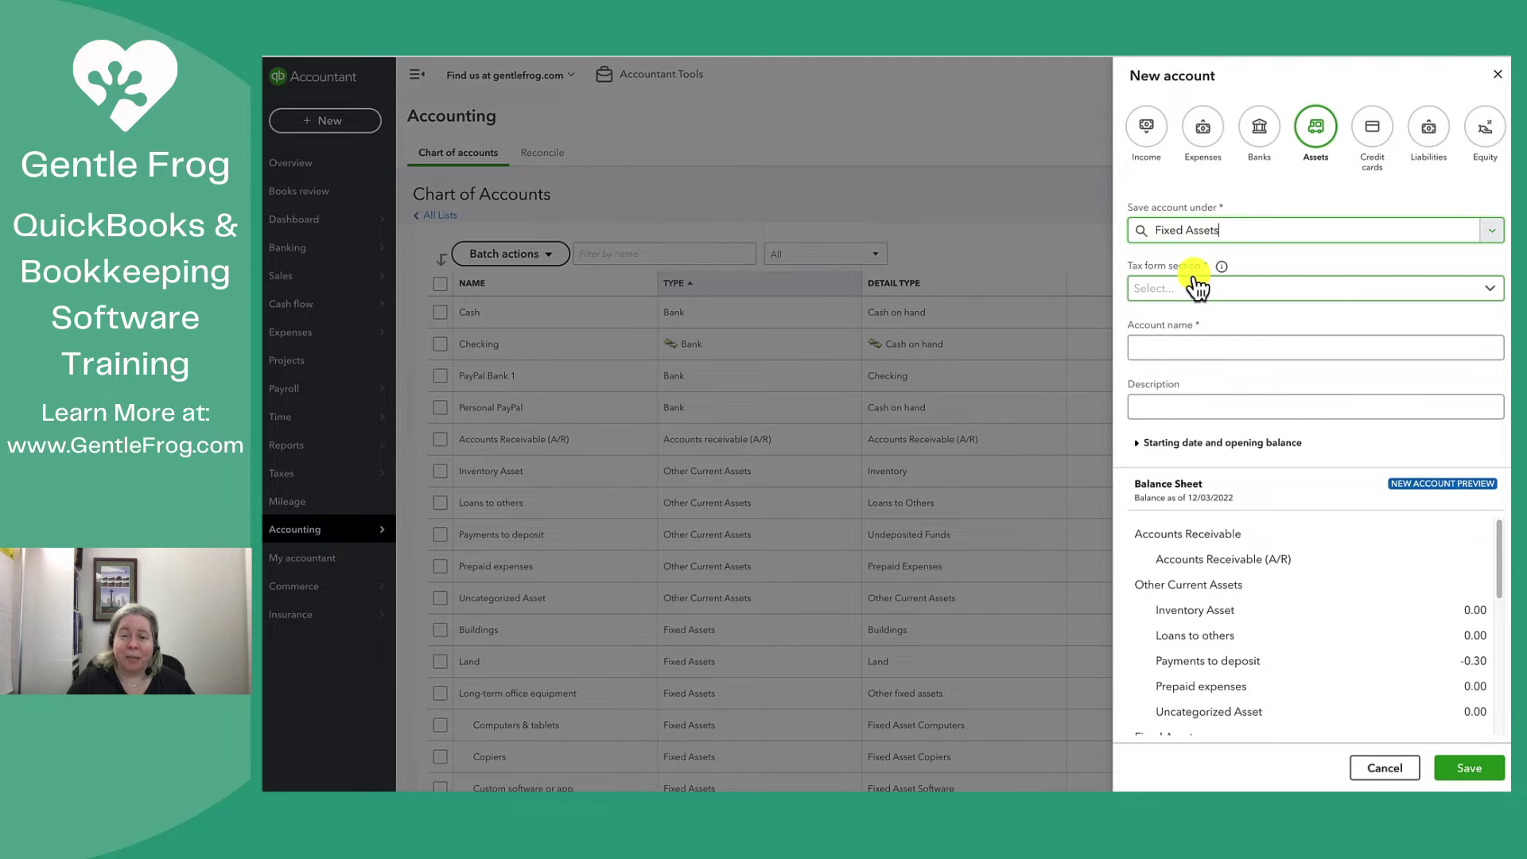
pyautogui.click(1216, 293)
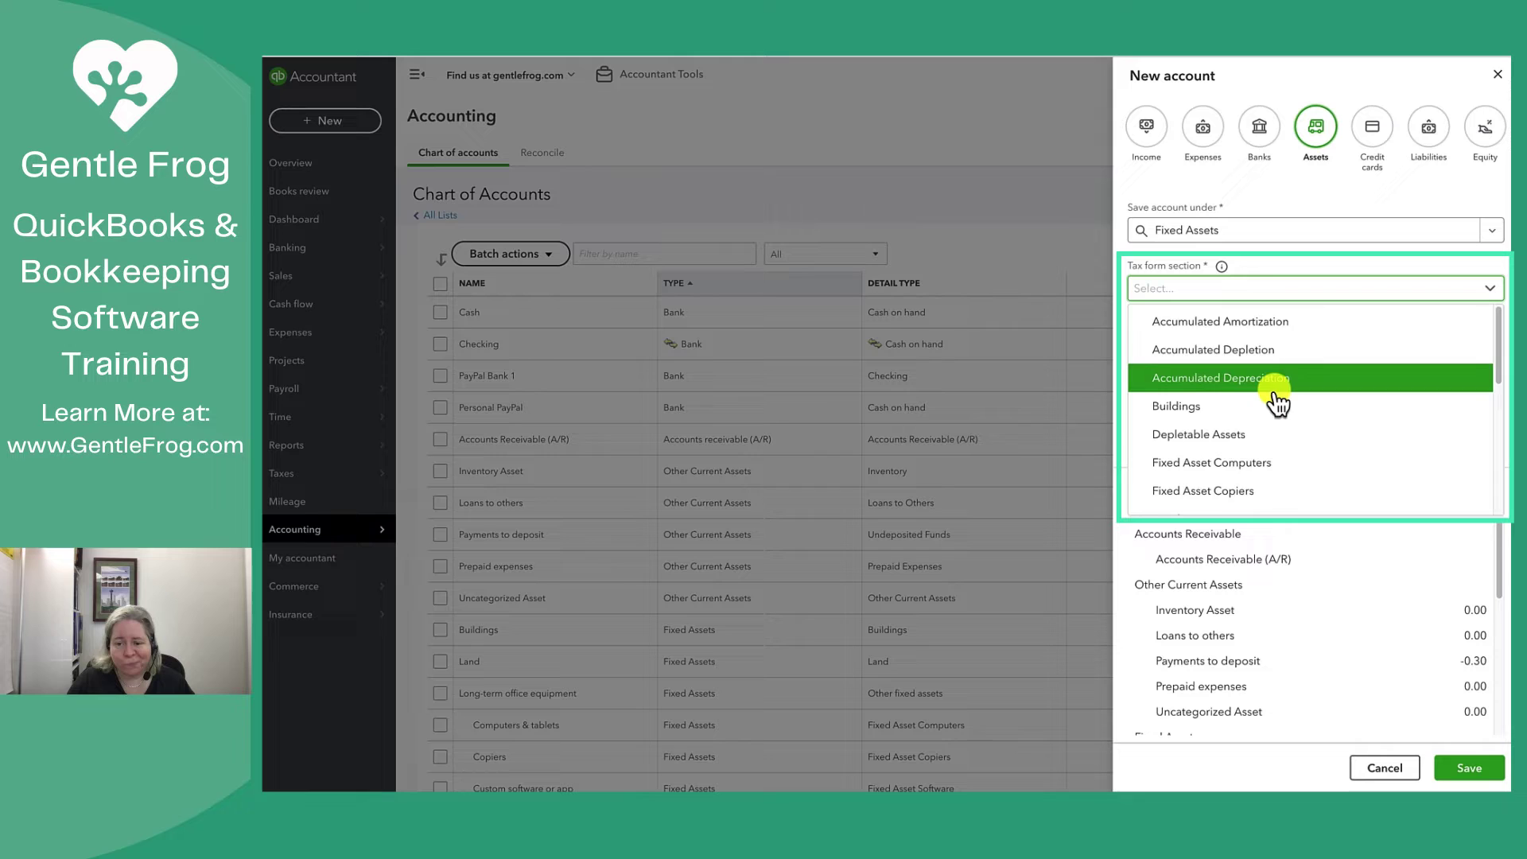
pyautogui.scroll(-5, 1275, 398)
pyautogui.scroll(-4, 1274, 398)
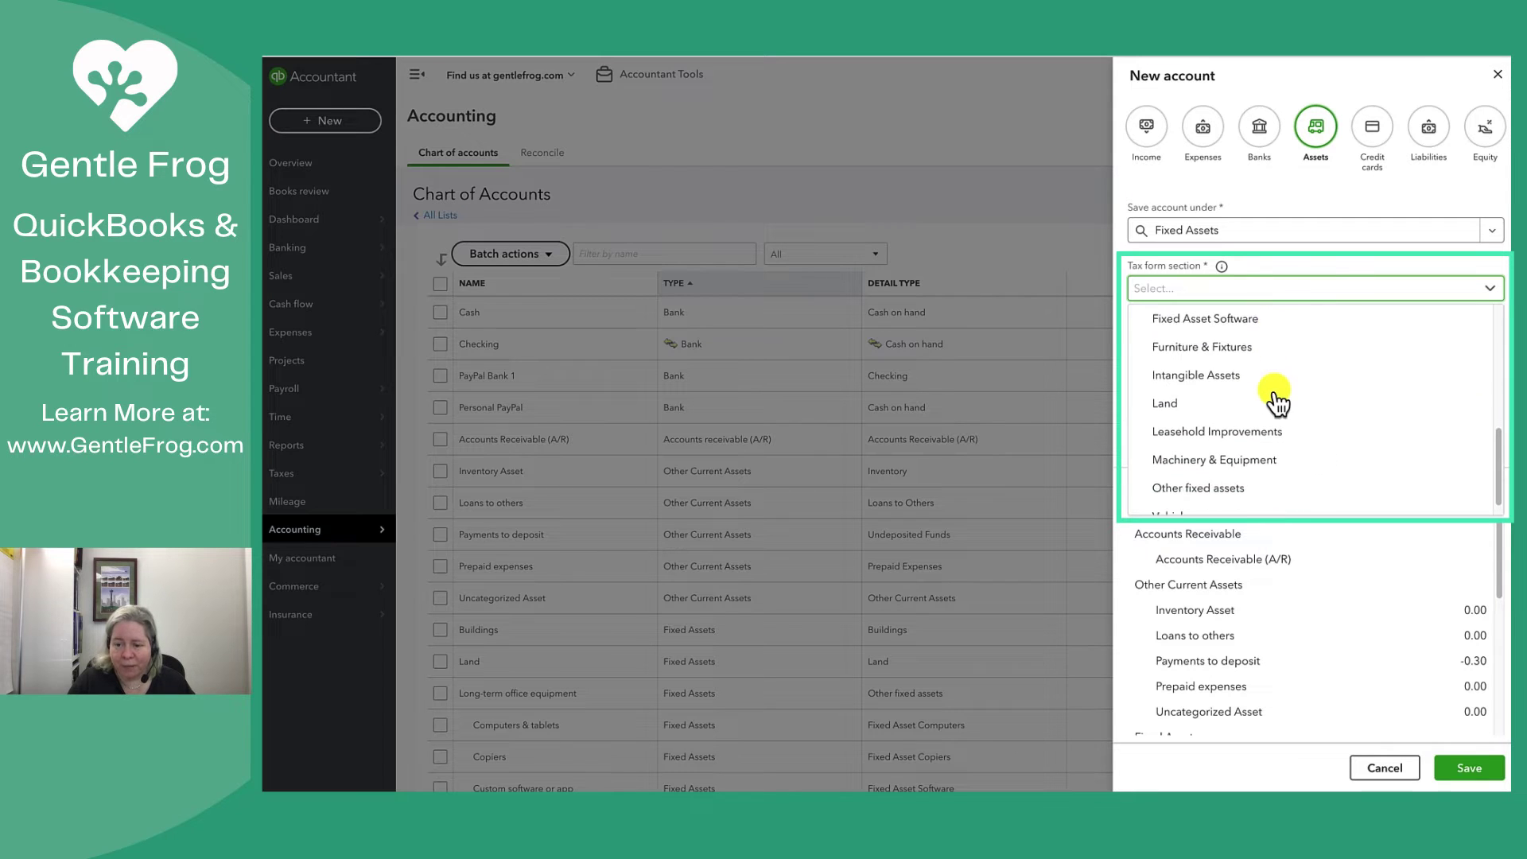
# Set the tax form section to Vehicles, name the account '2023 Corvette', and save it
pyautogui.click(1190, 498)
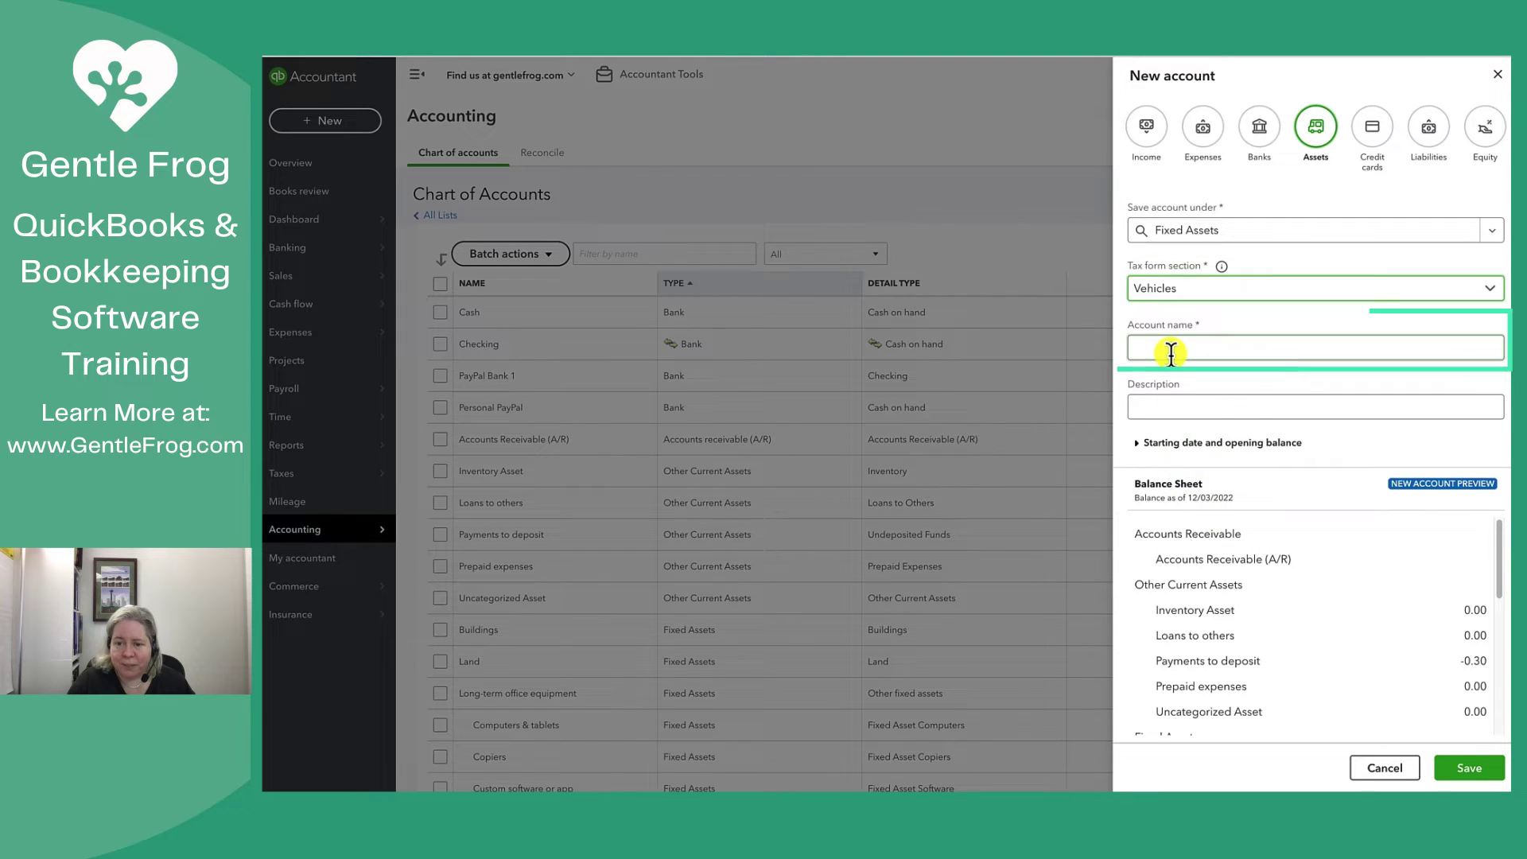
pyautogui.click(1171, 350)
pyautogui.write('Cor')
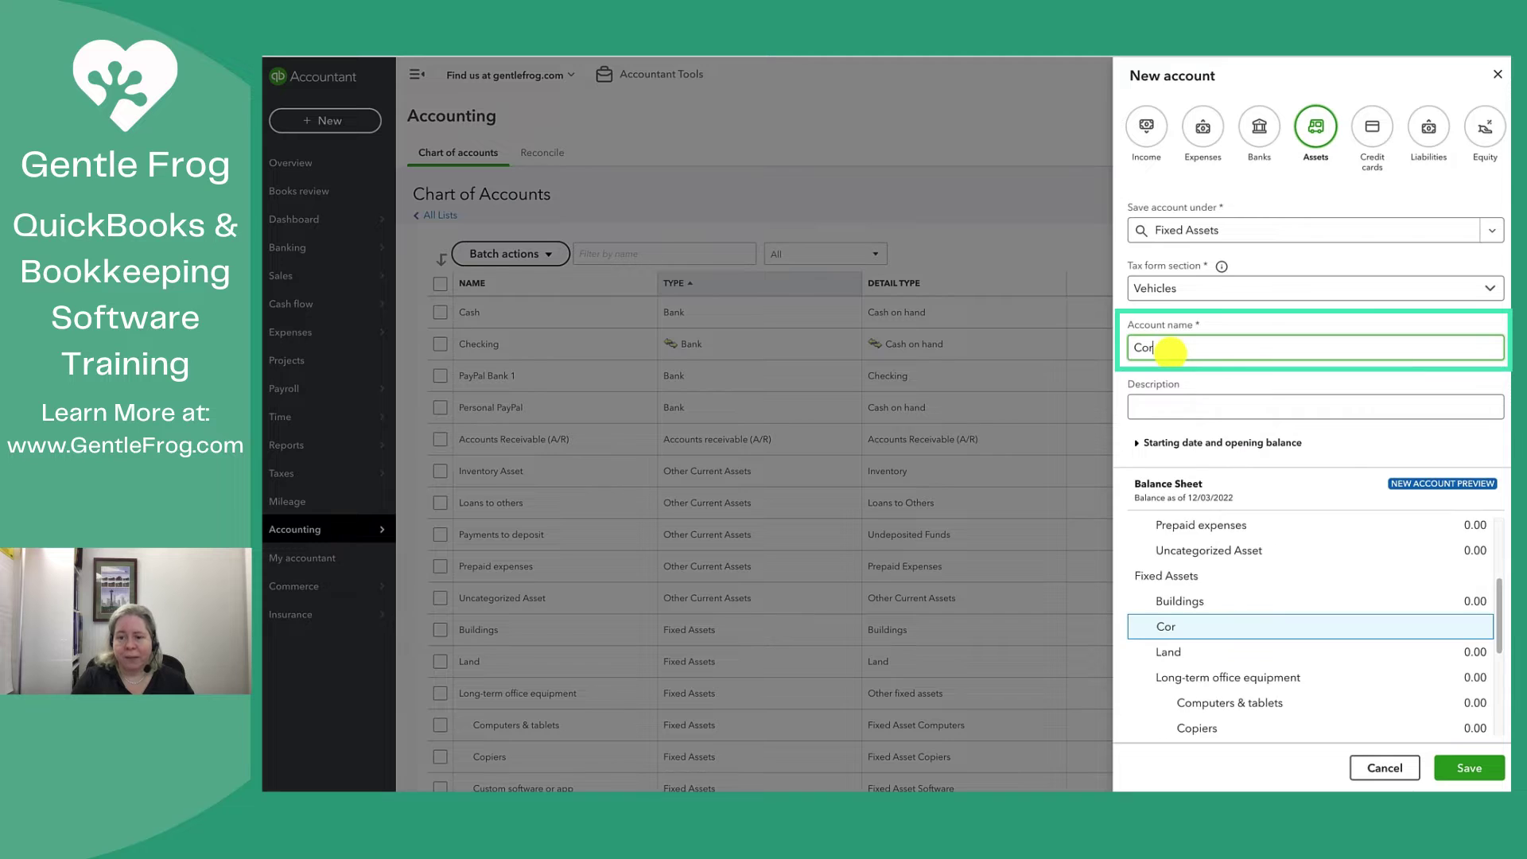
pyautogui.write('vette')
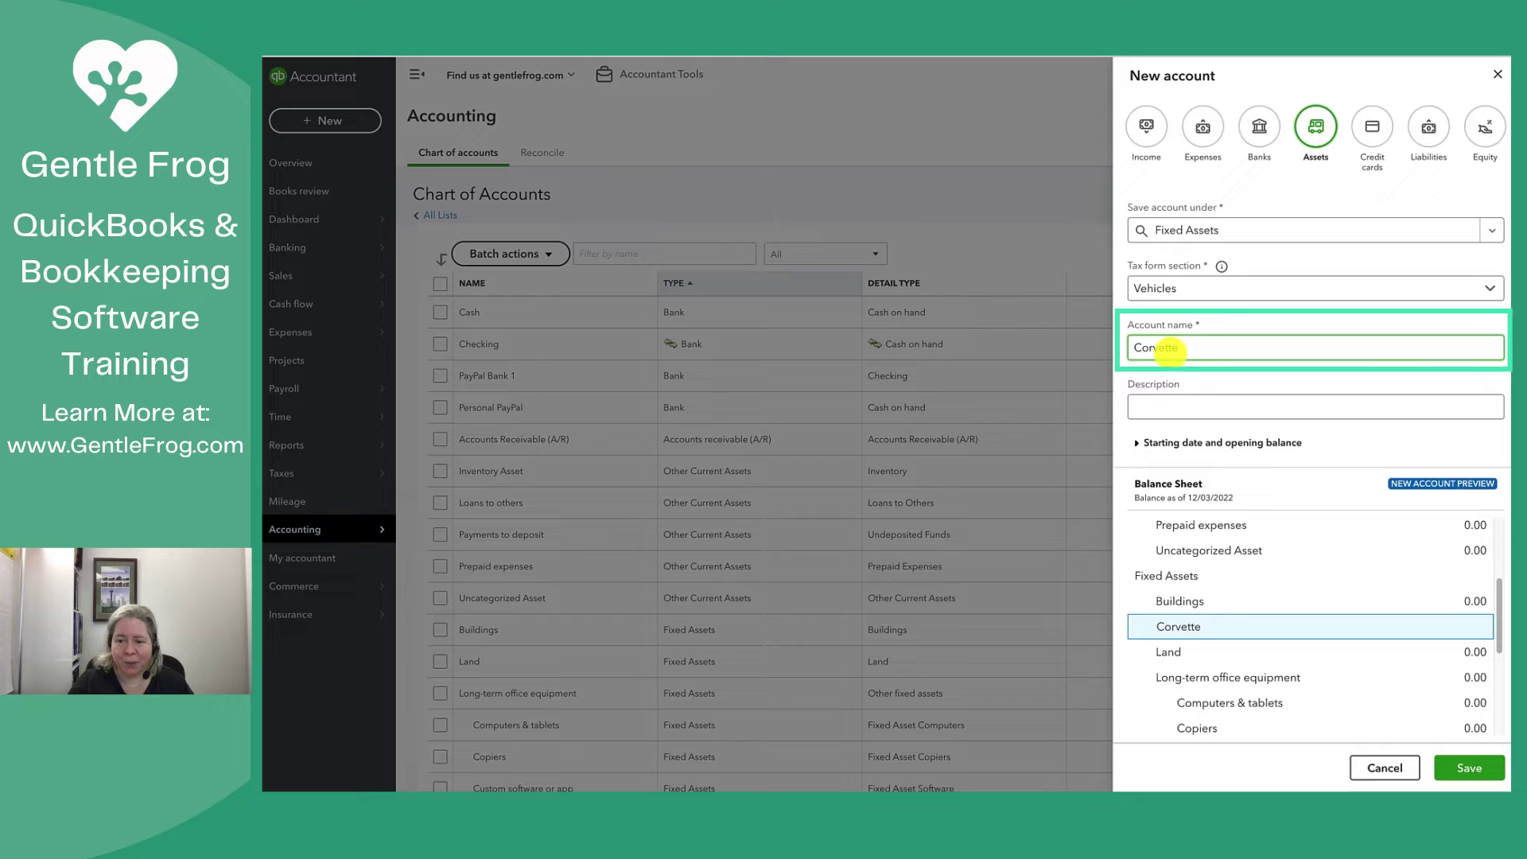
pyautogui.write('2023')
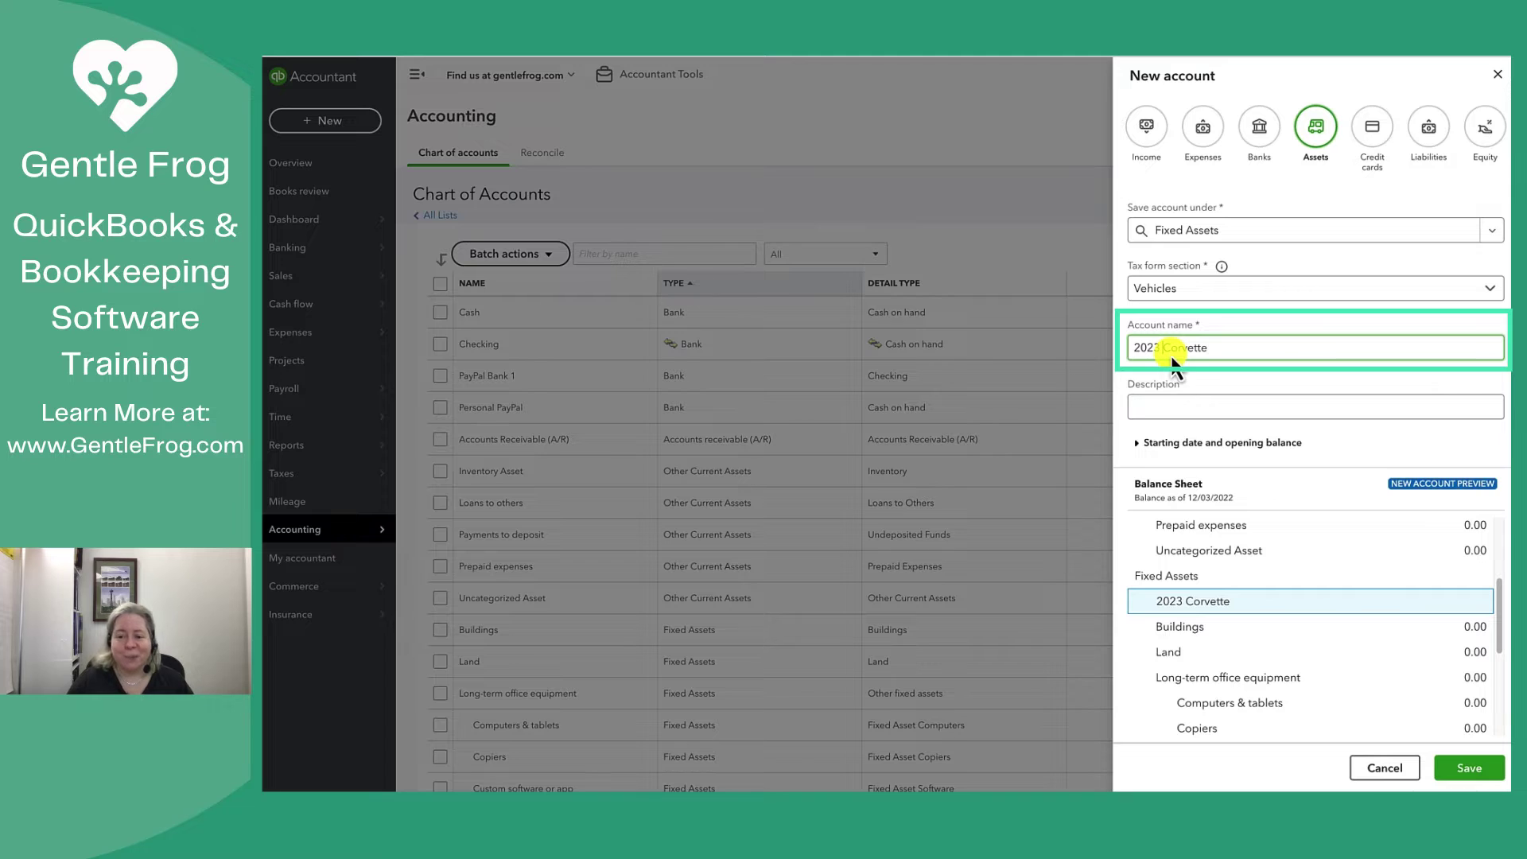
pyautogui.click(1200, 399)
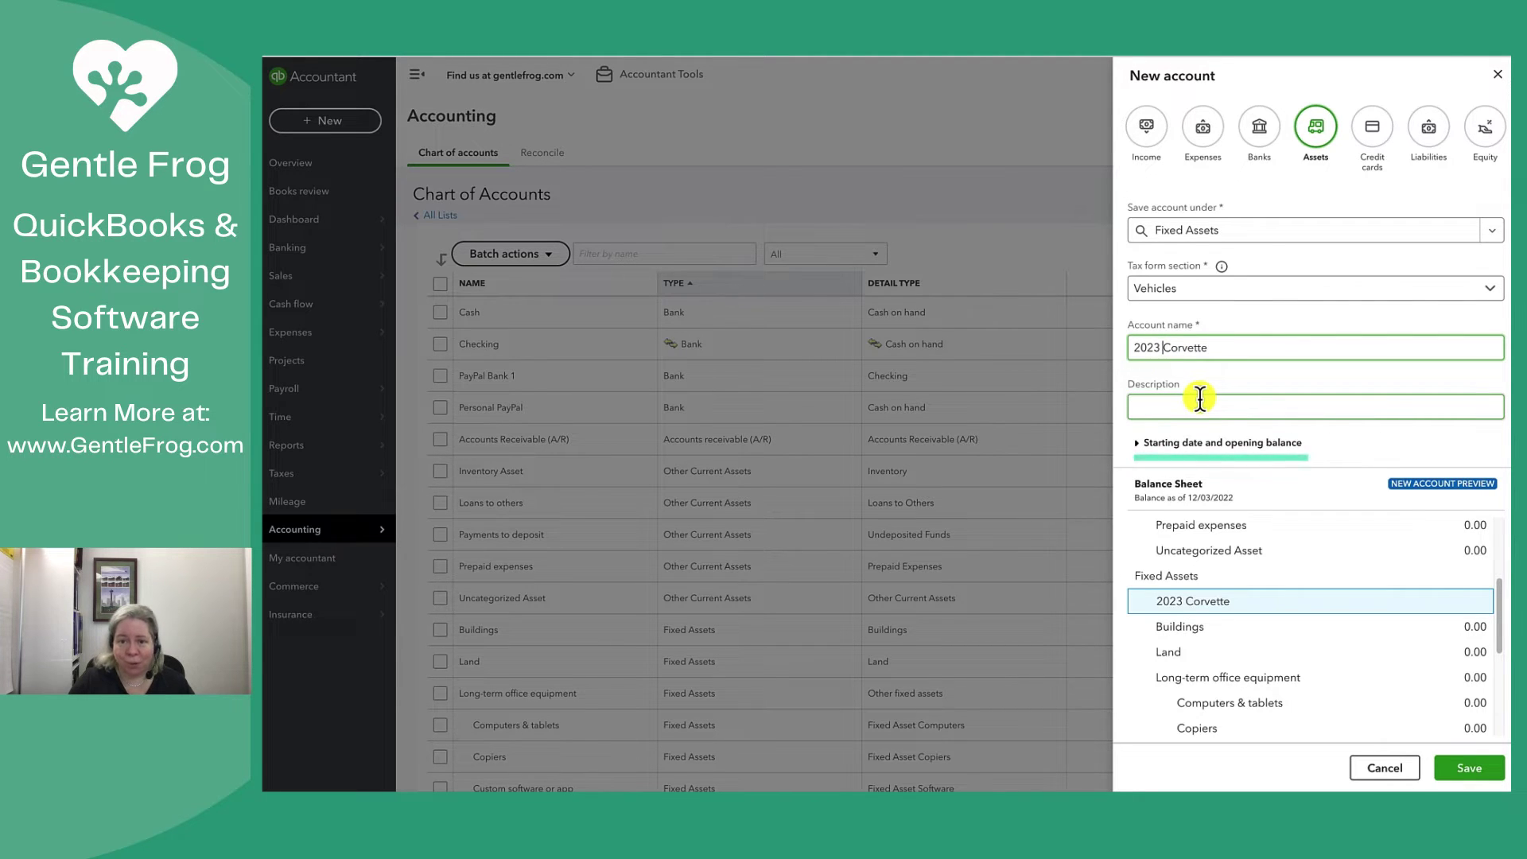
pyautogui.click(1467, 768)
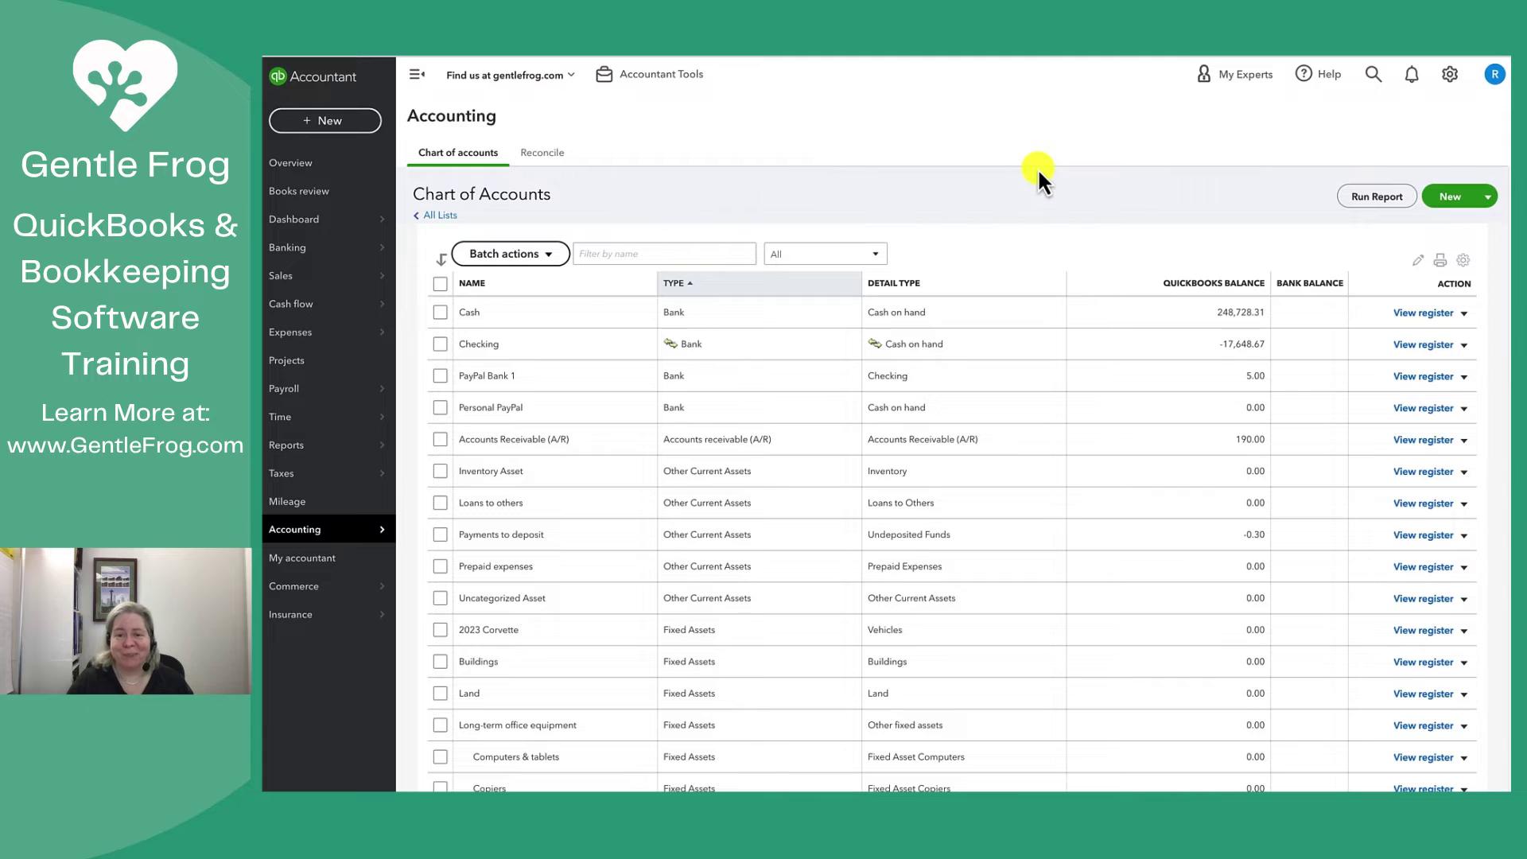
# Start a new Liabilities account under Long Term Liabilities with tax form section Notes Payable
pyautogui.click(1449, 199)
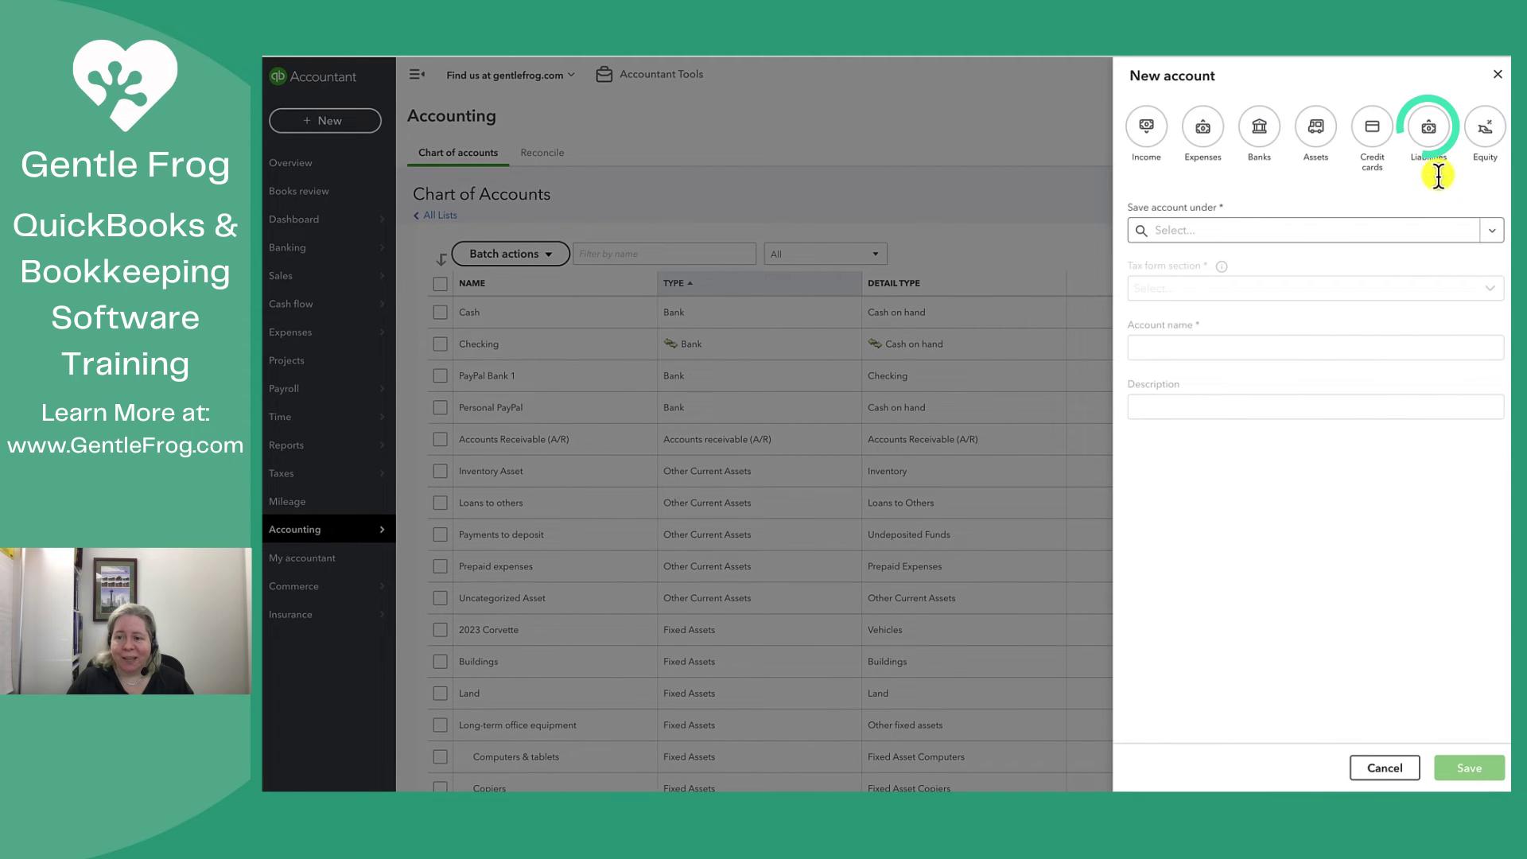
pyautogui.click(1425, 136)
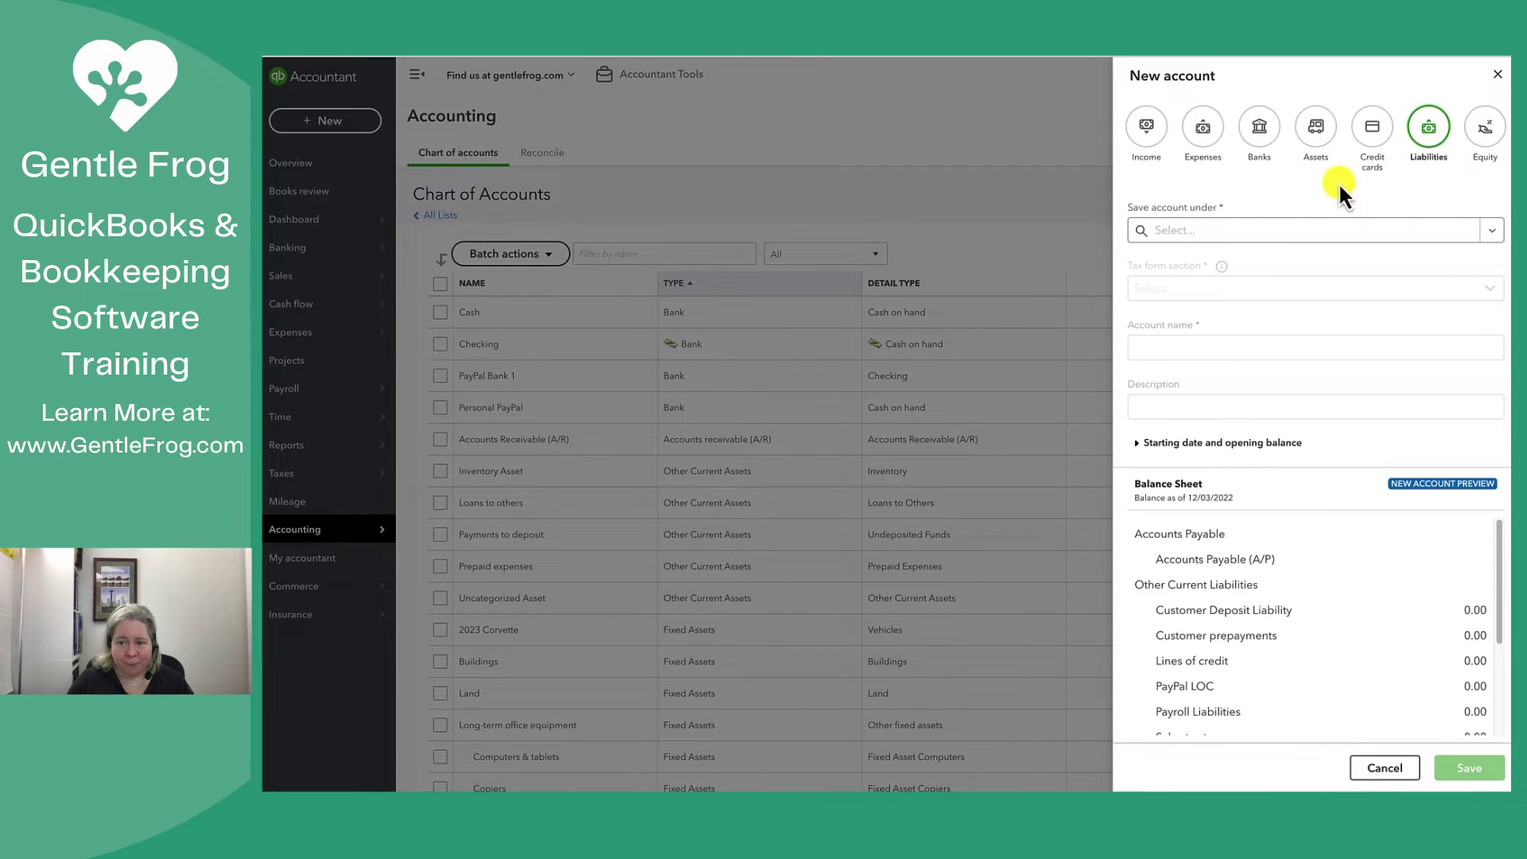
pyautogui.click(1244, 233)
pyautogui.scroll(-1, 1237, 286)
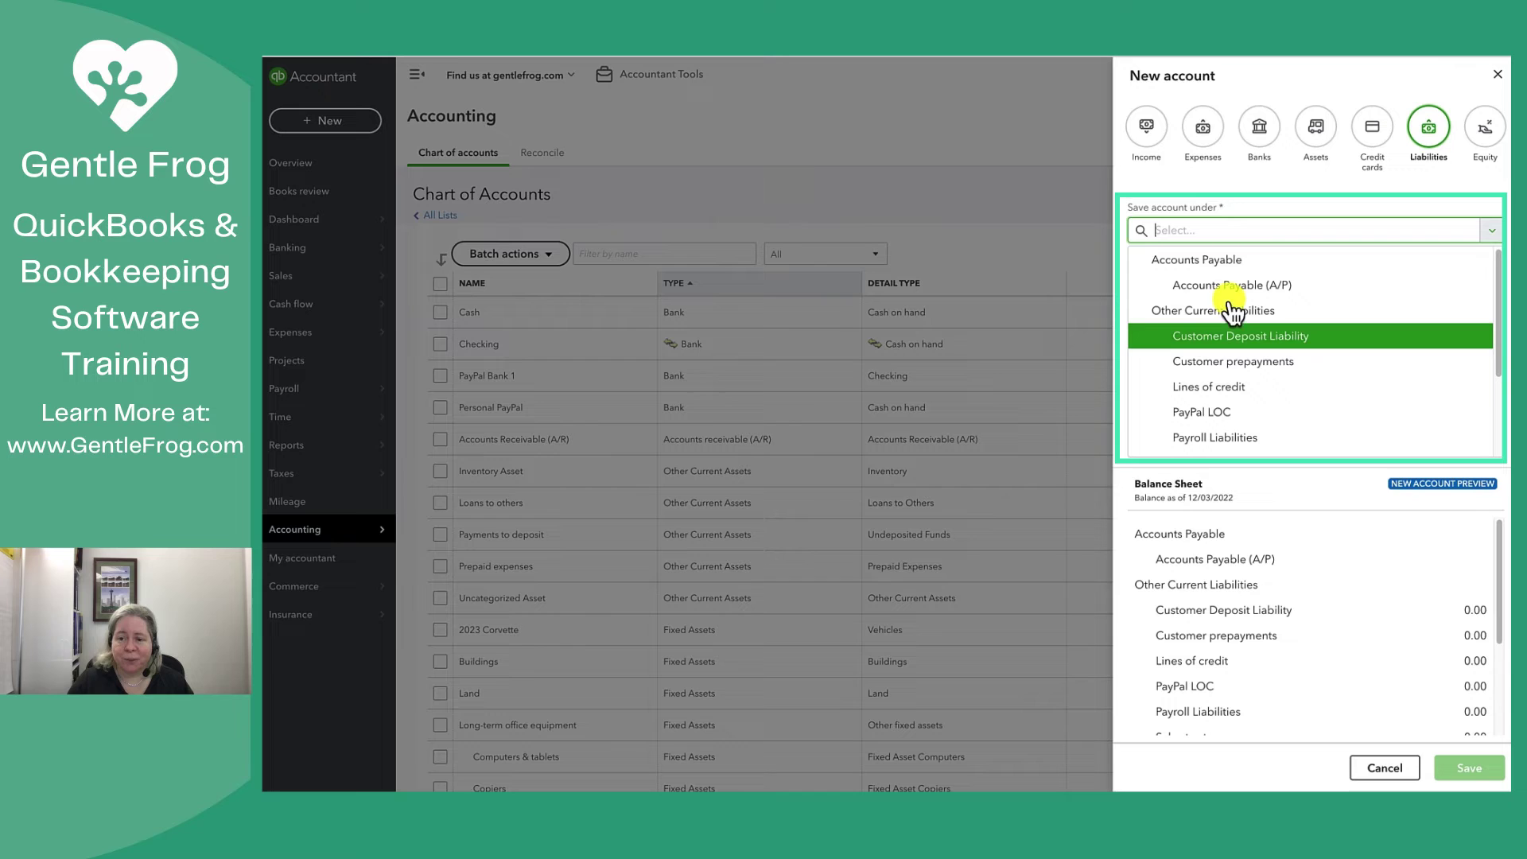
pyautogui.scroll(-3, 1230, 326)
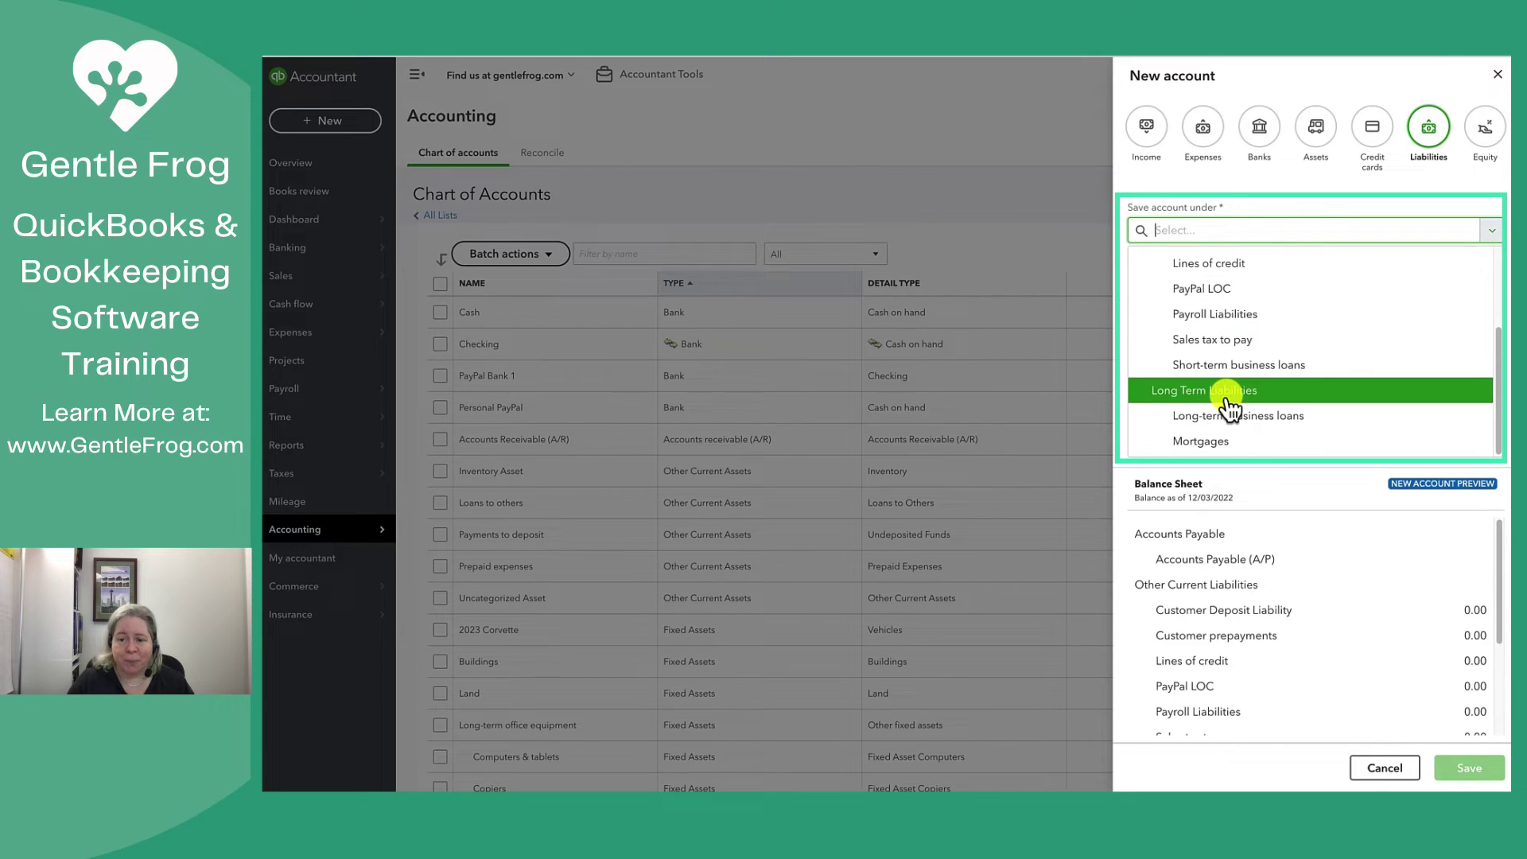
pyautogui.click(1228, 394)
pyautogui.click(1192, 290)
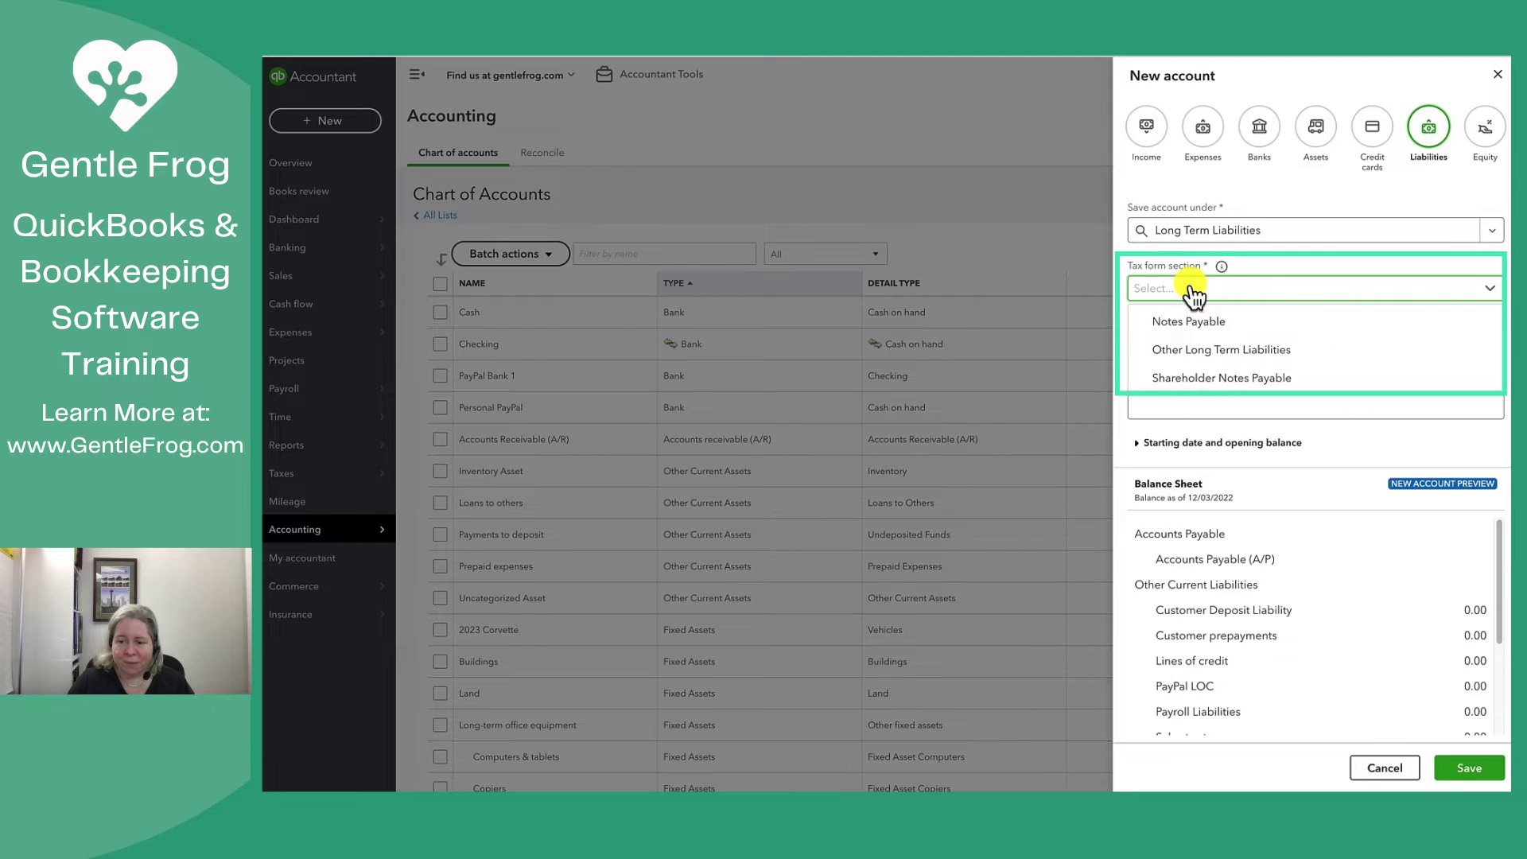
pyautogui.click(1225, 323)
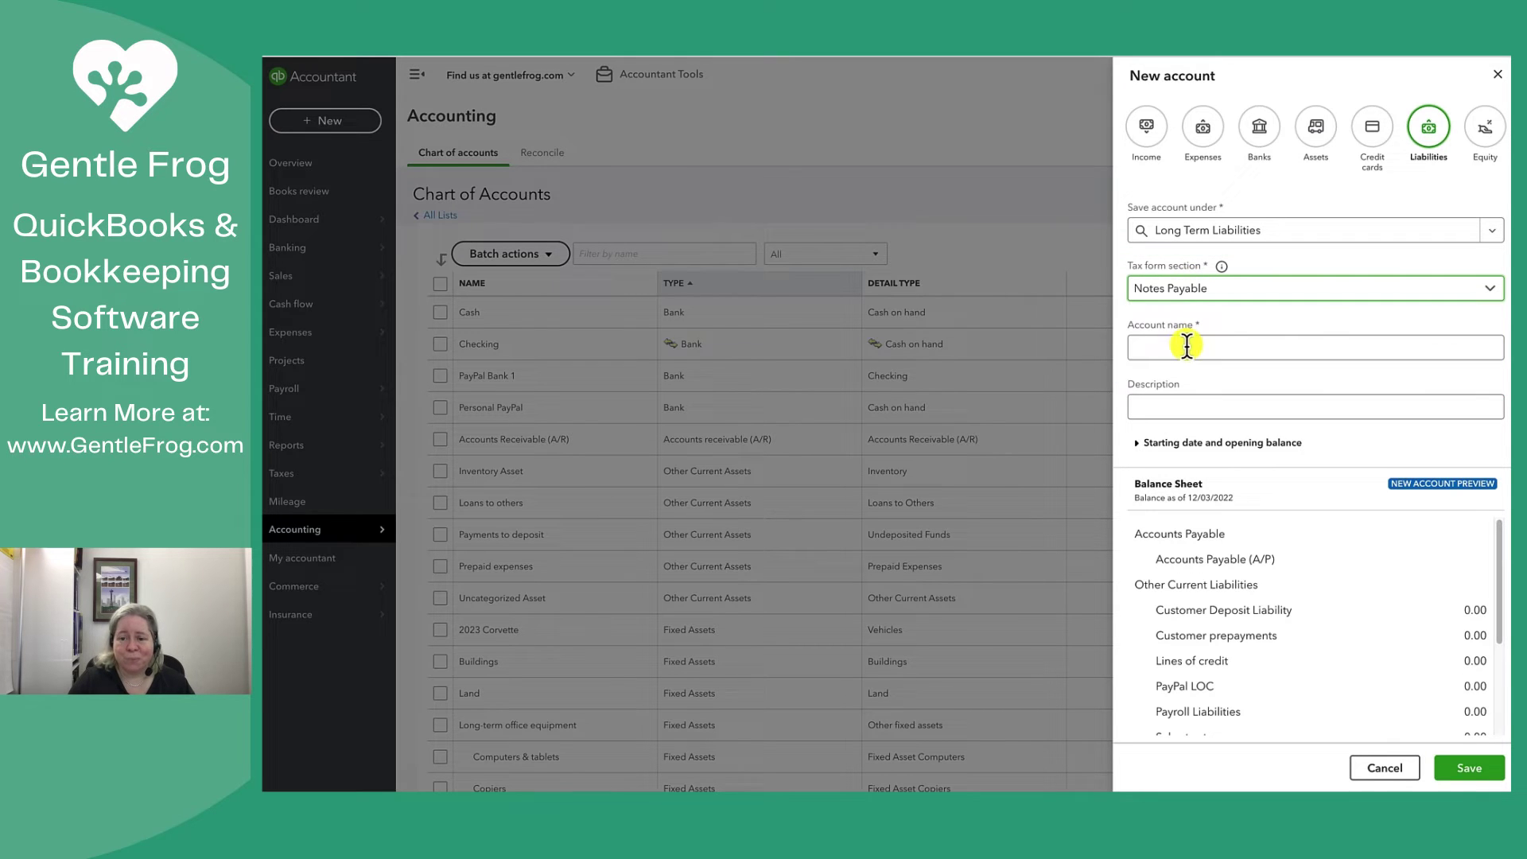
# Name the liability account 'Corvette Loan'
pyautogui.click(1187, 345)
pyautogui.write('o')
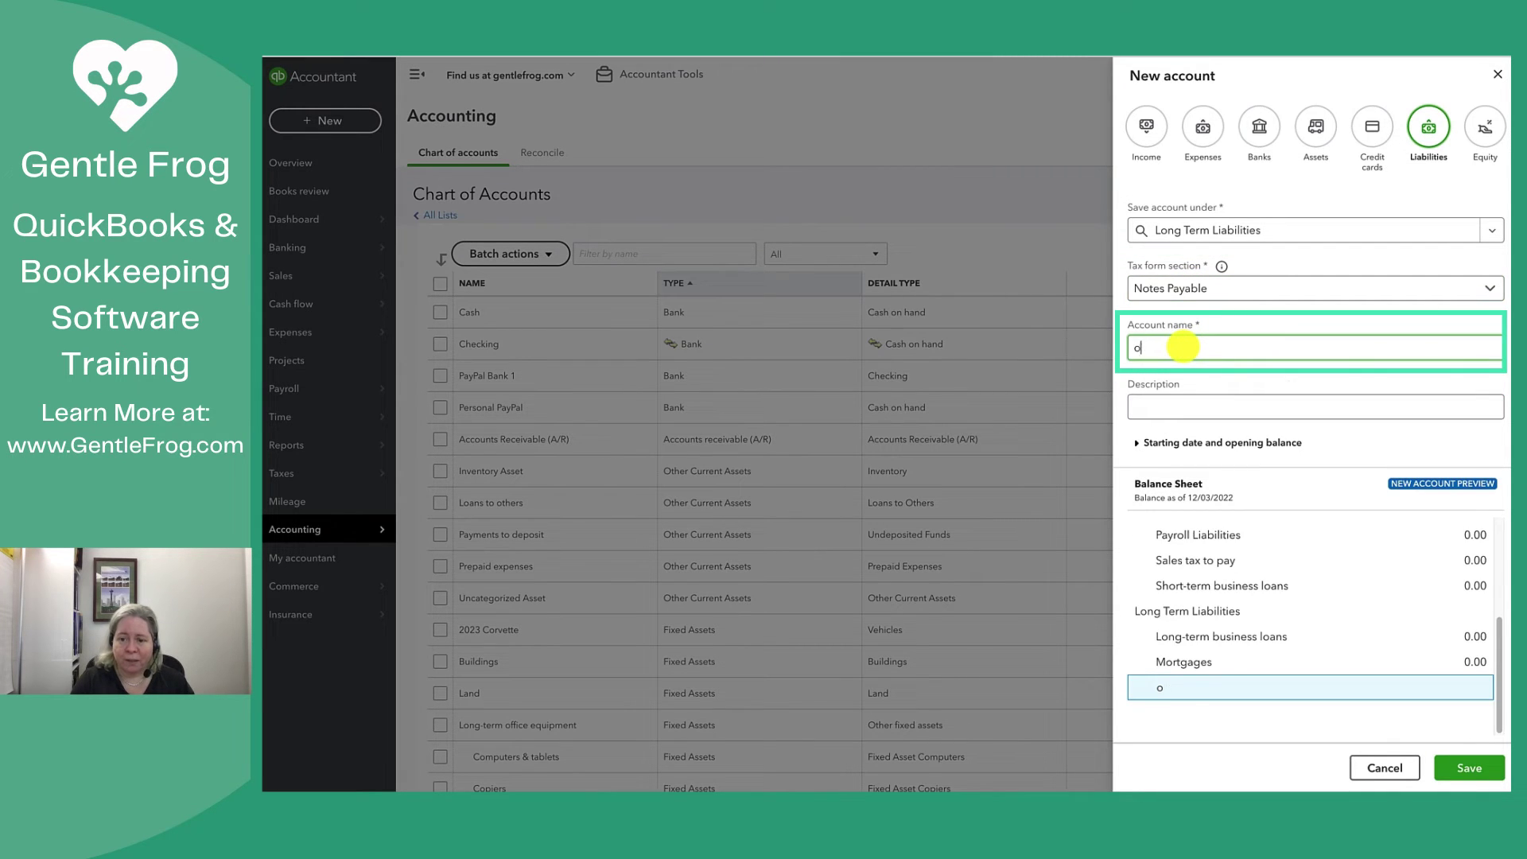
pyautogui.press('BackSpace')
pyautogui.write('Corvetttee')
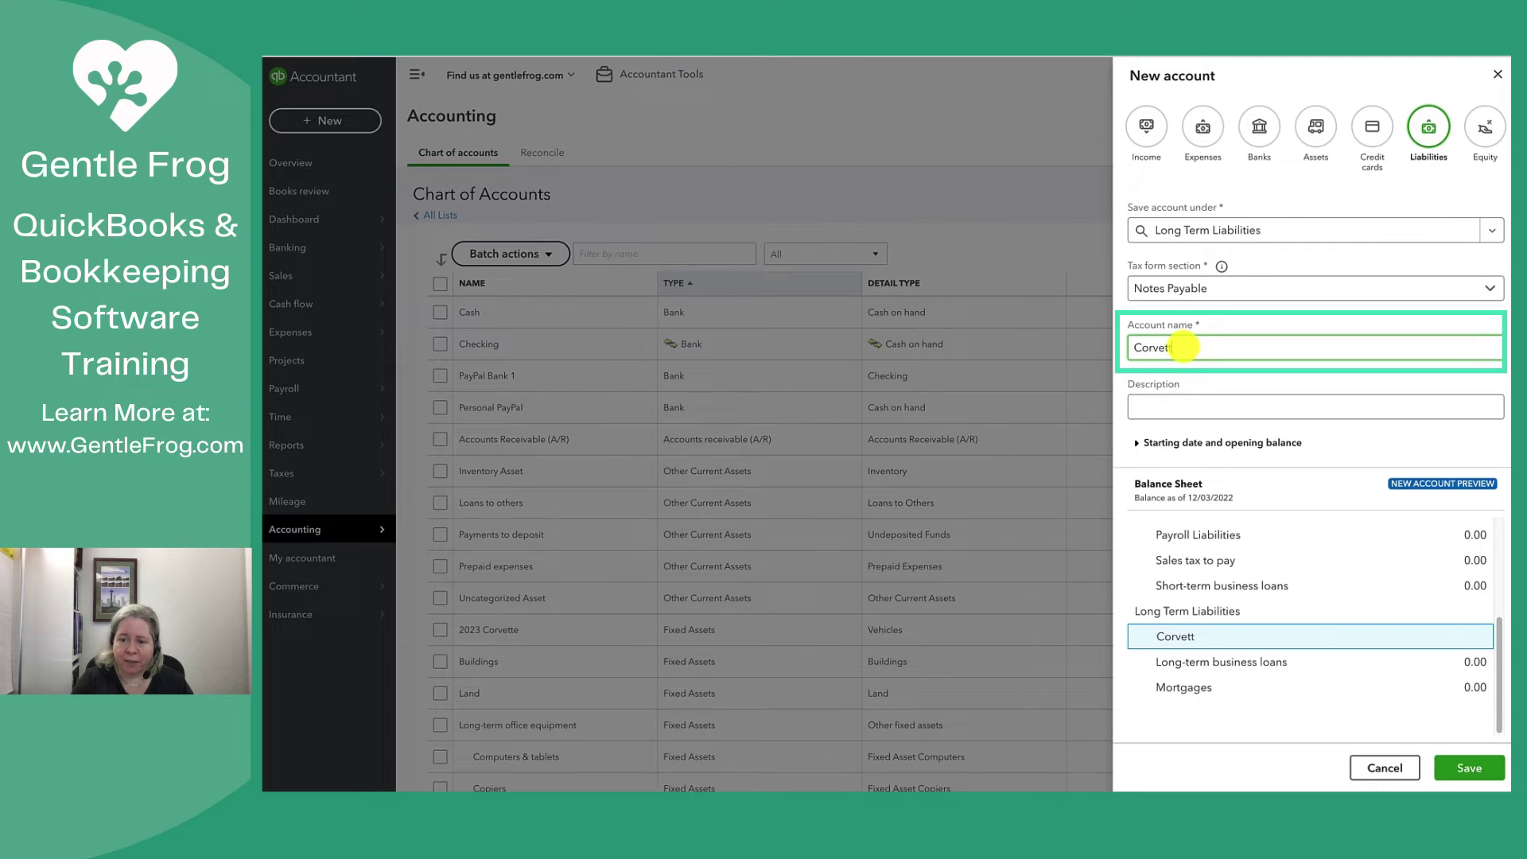
pyautogui.press('BackSpace')
pyautogui.press('BackSpace')
pyautogui.press('BackSpace')
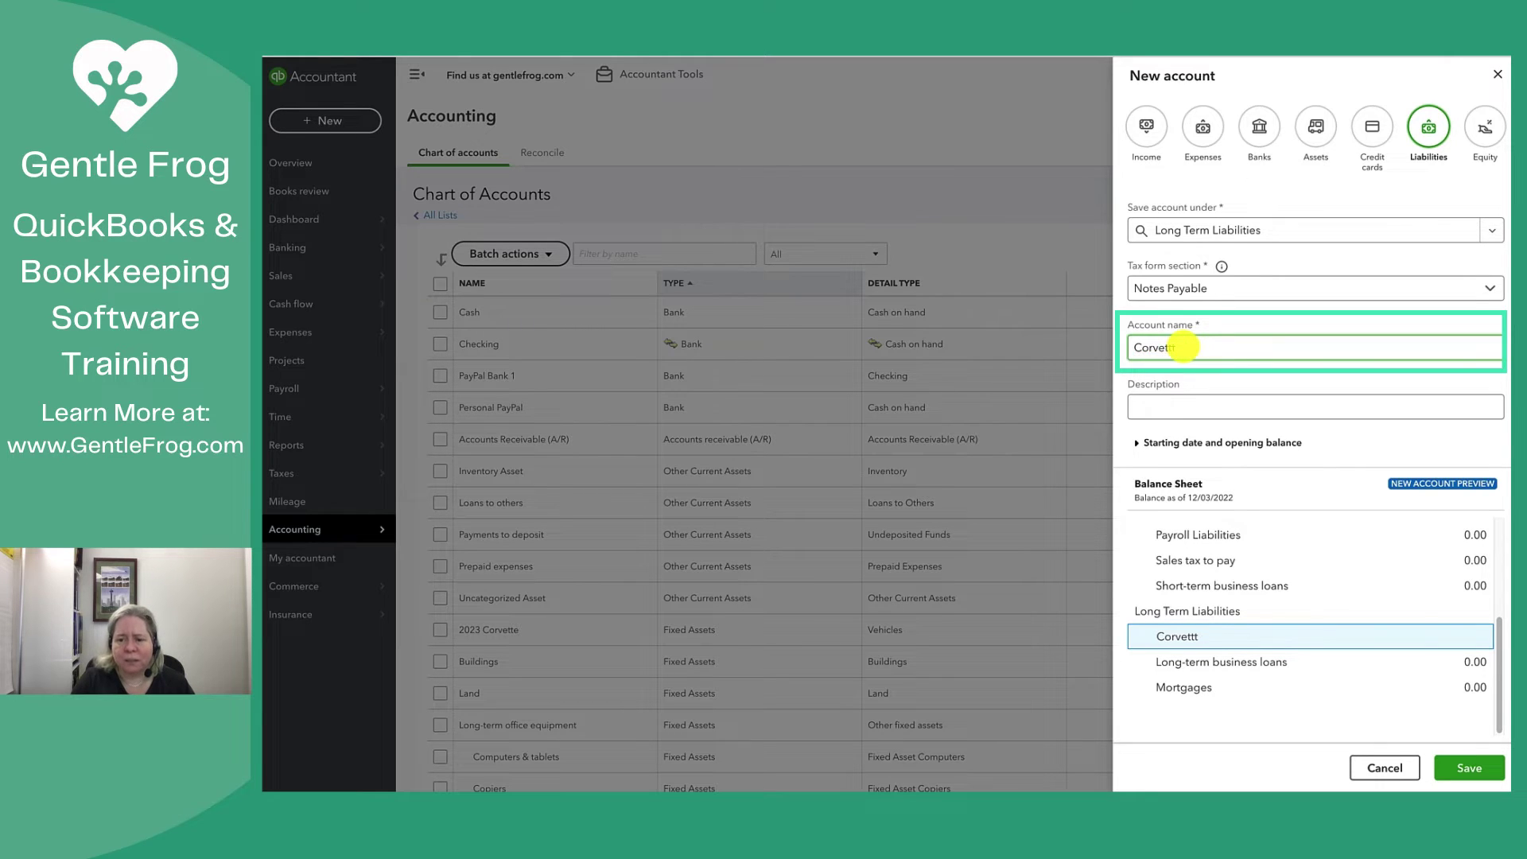
pyautogui.press('BackSpace')
pyautogui.write('tte Loan')
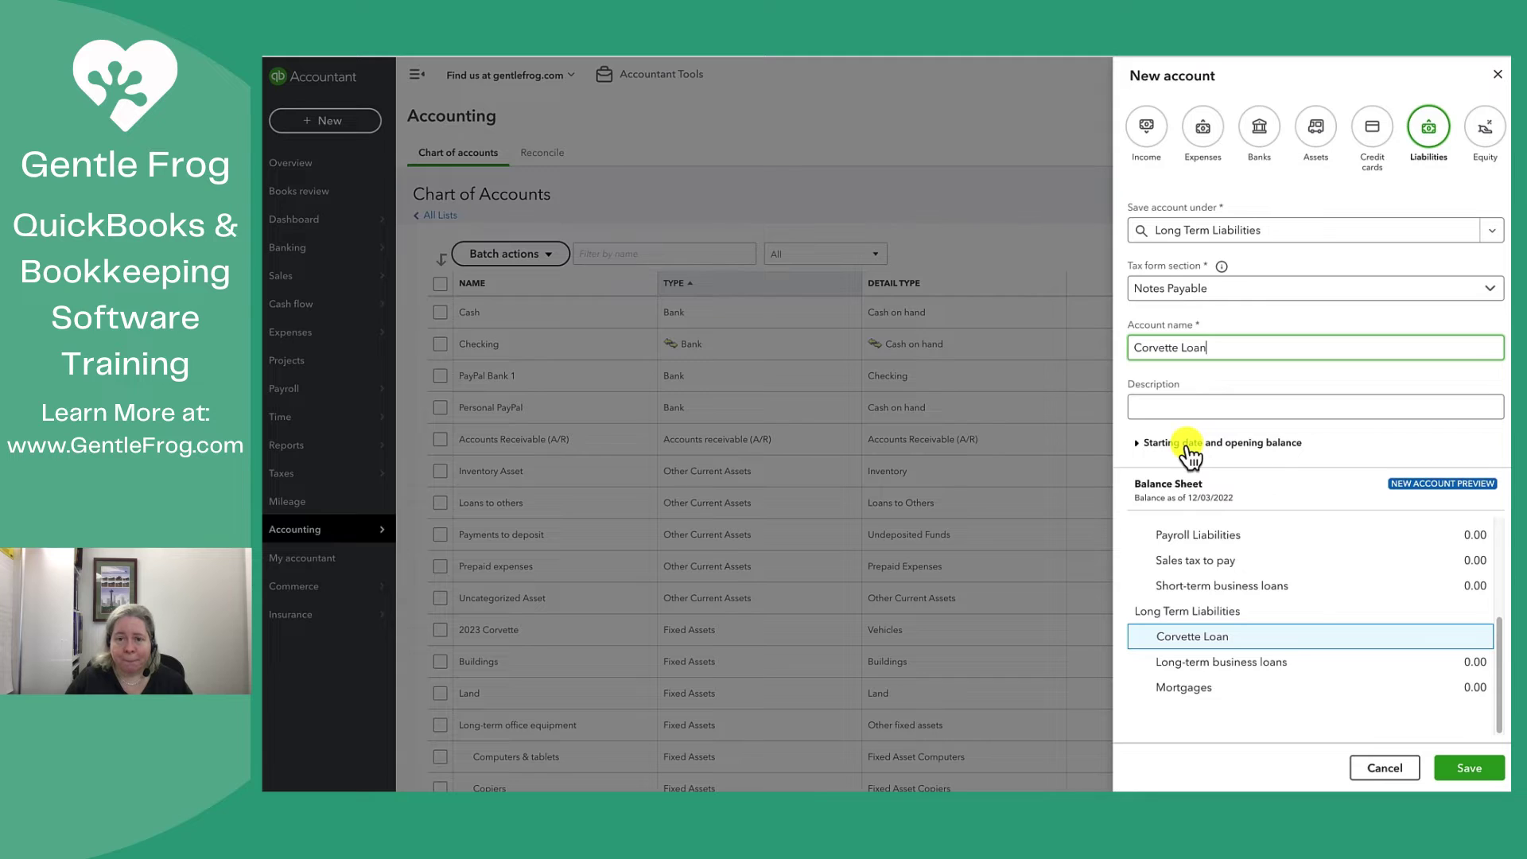
# Save the Corvette Loan account and open the 2023 Corvette account's register
pyautogui.click(1469, 768)
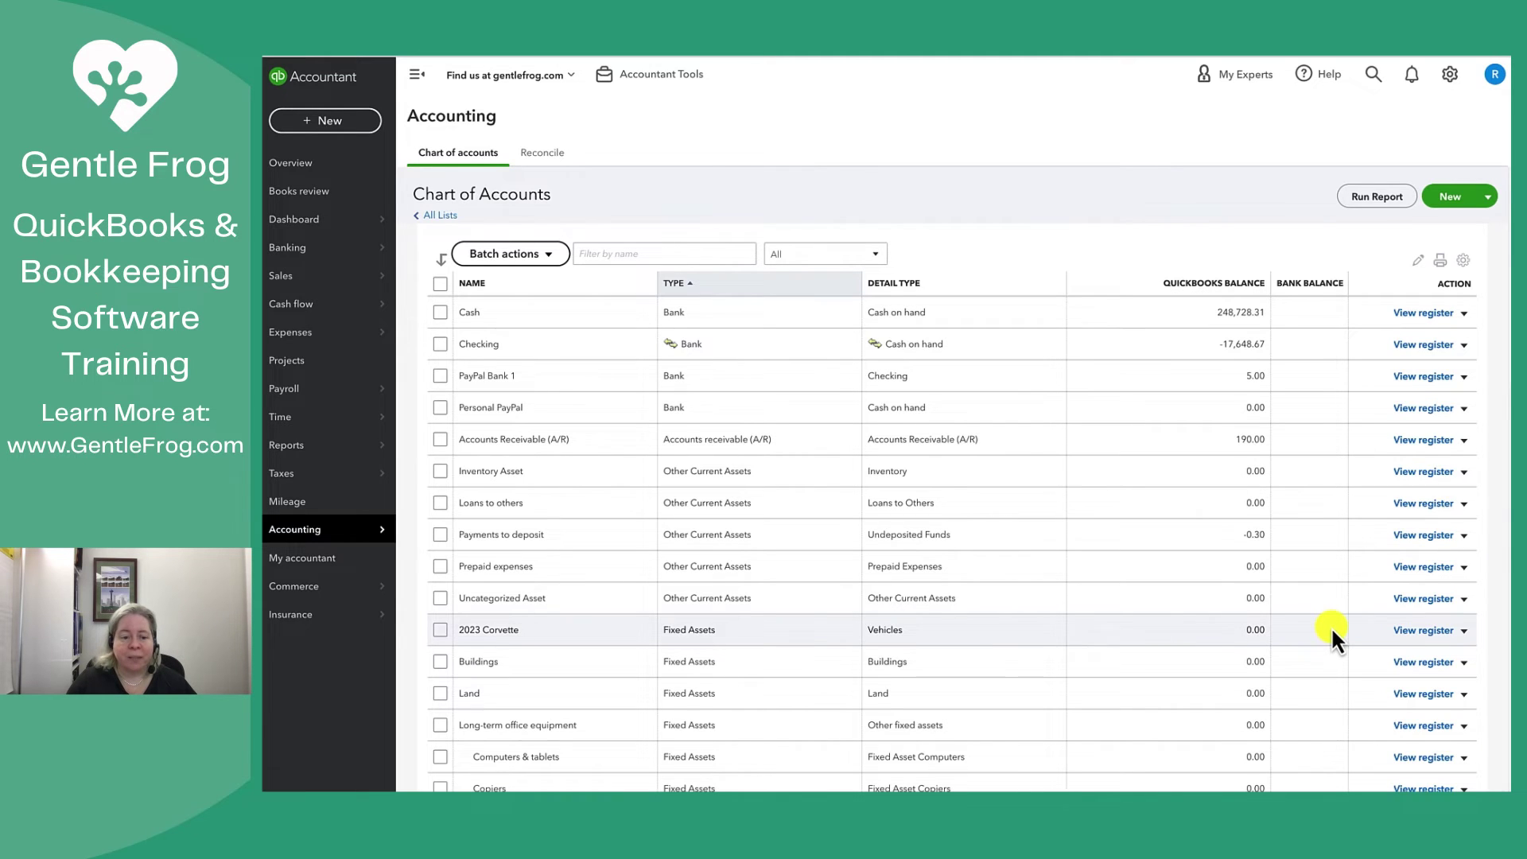
pyautogui.click(708, 629)
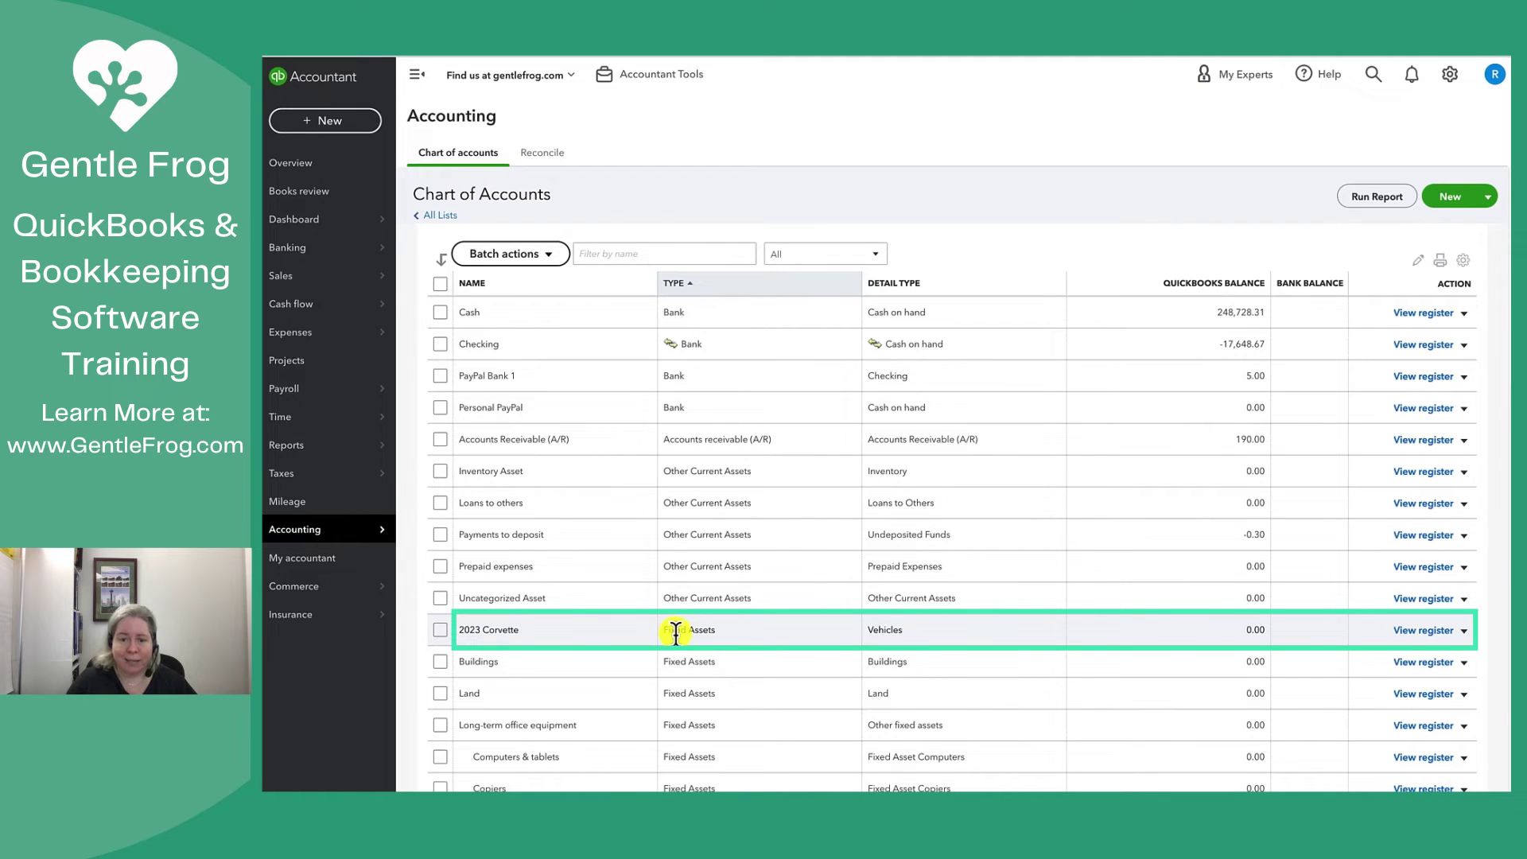
pyautogui.click(1405, 629)
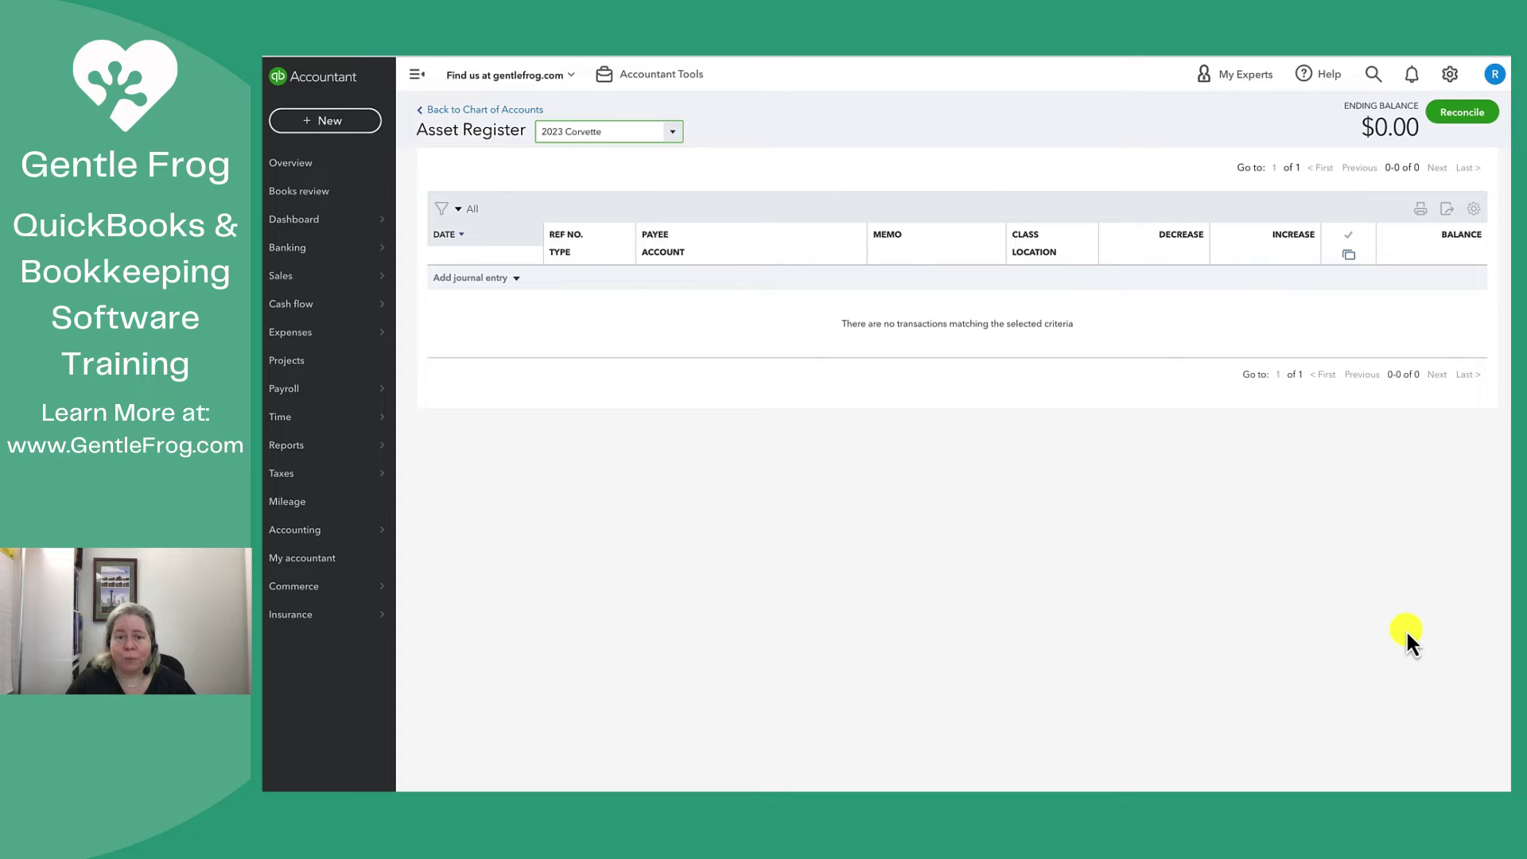
# Start a journal entry in the register with new vendor 'Corvette SuperStore' as payee
pyautogui.click(487, 280)
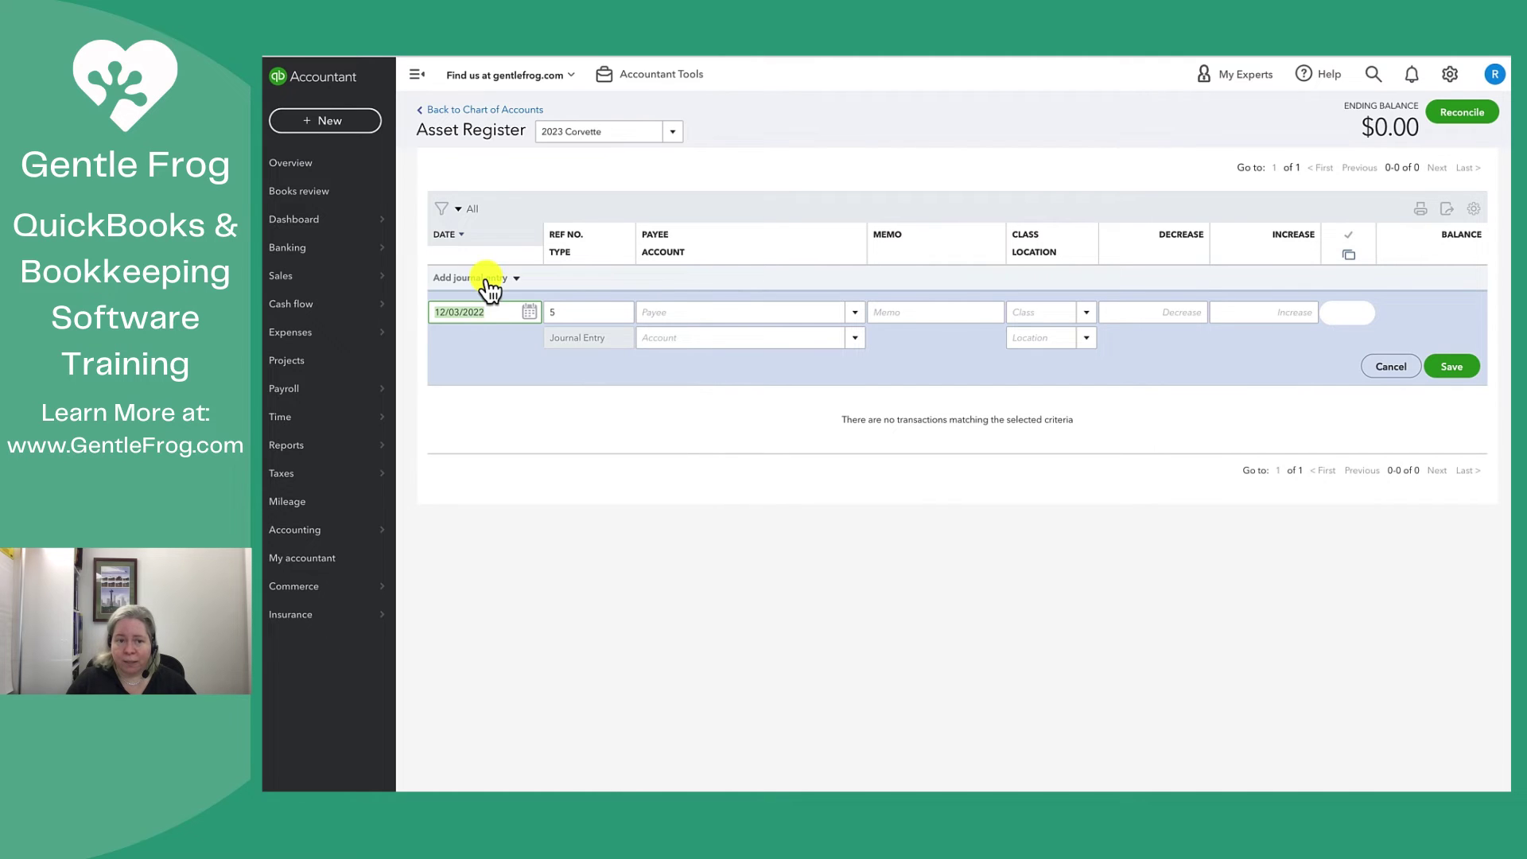
pyautogui.click(334, 124)
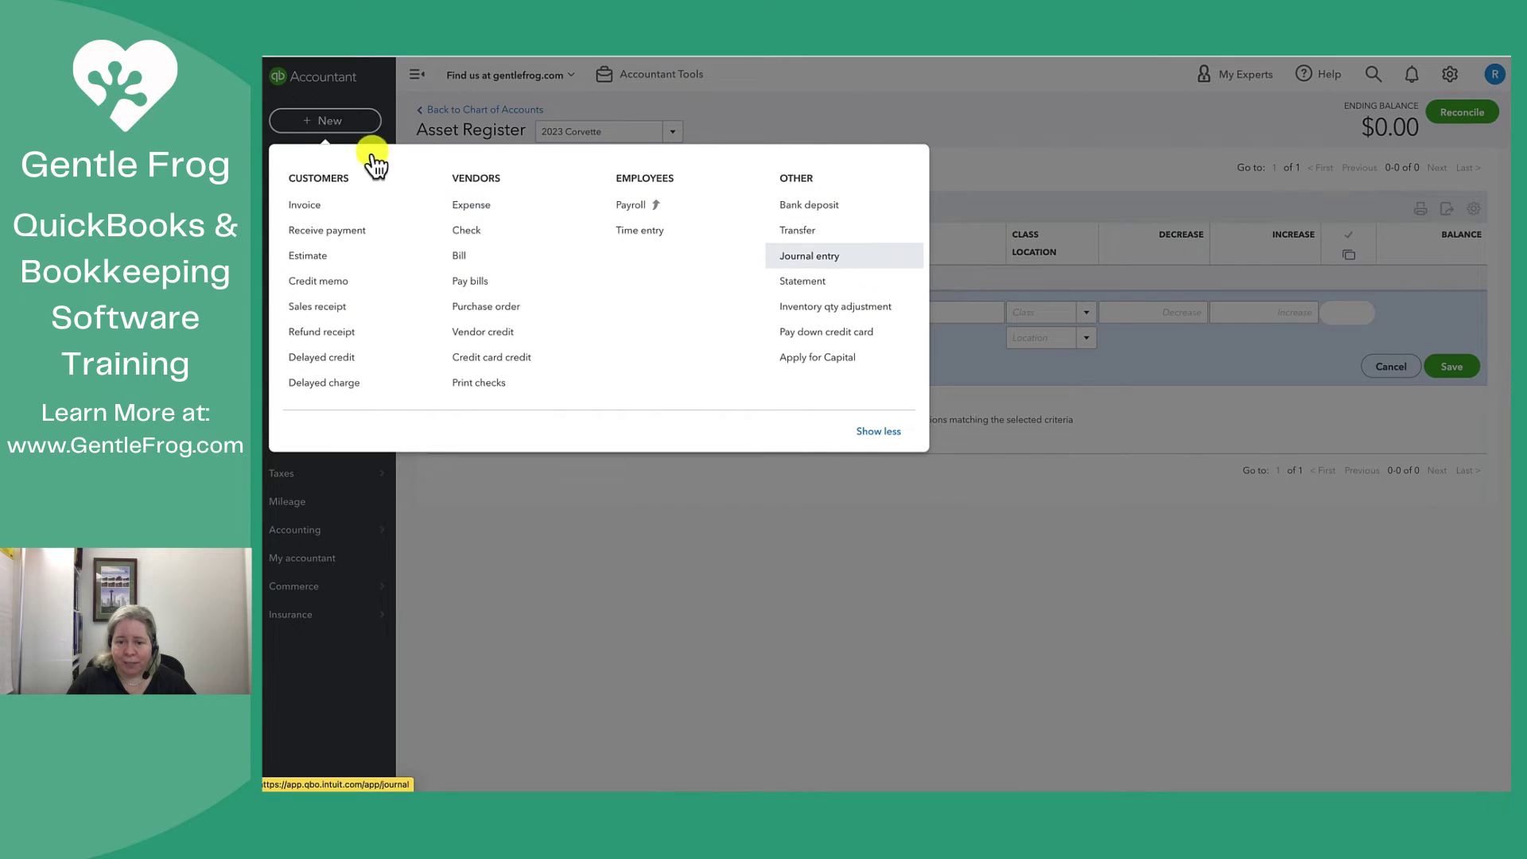
pyautogui.click(907, 517)
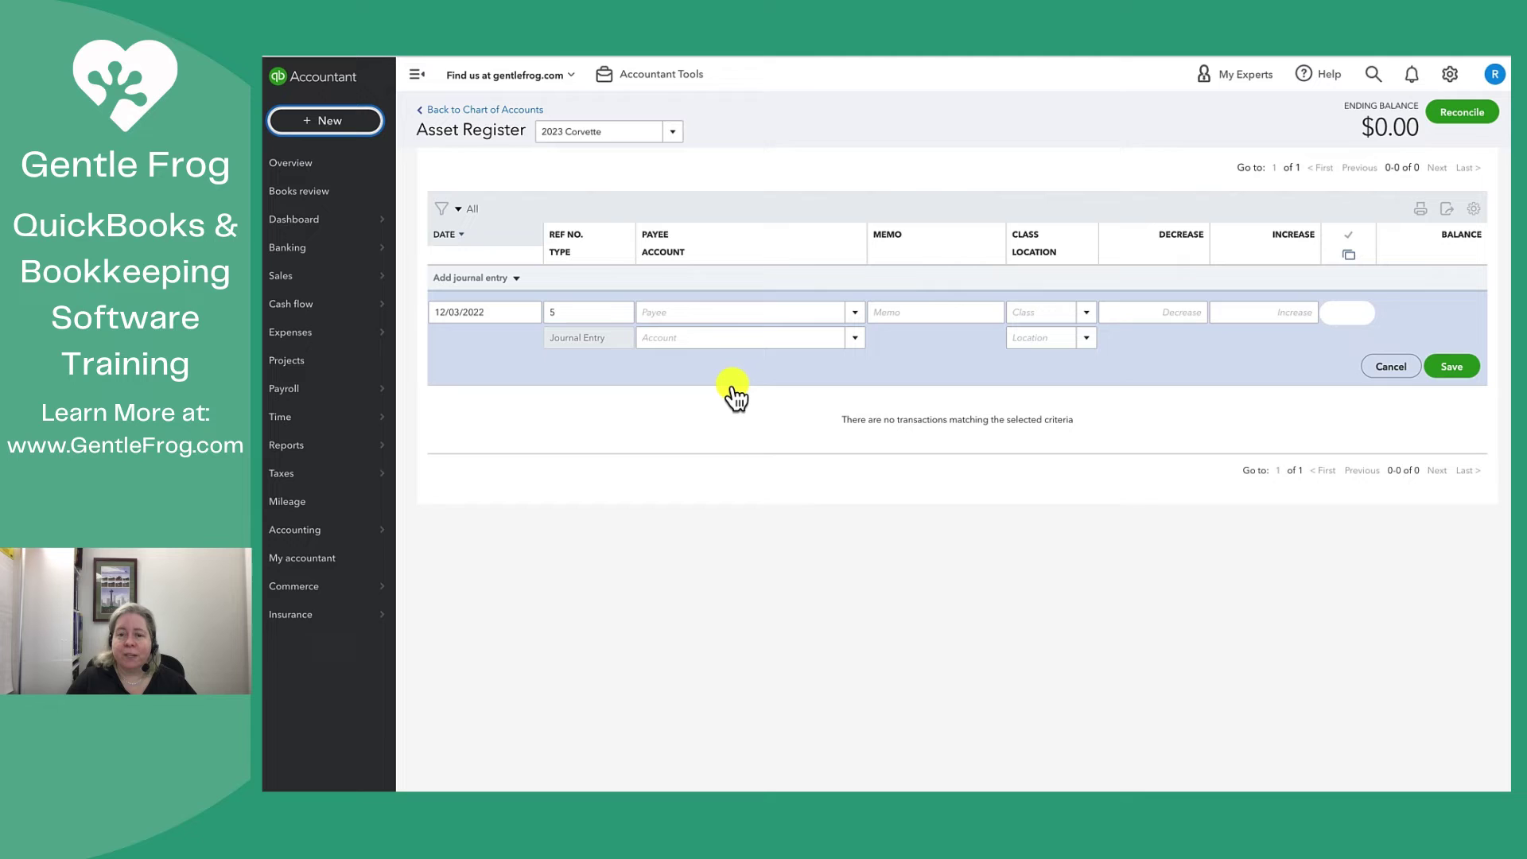
pyautogui.click(705, 312)
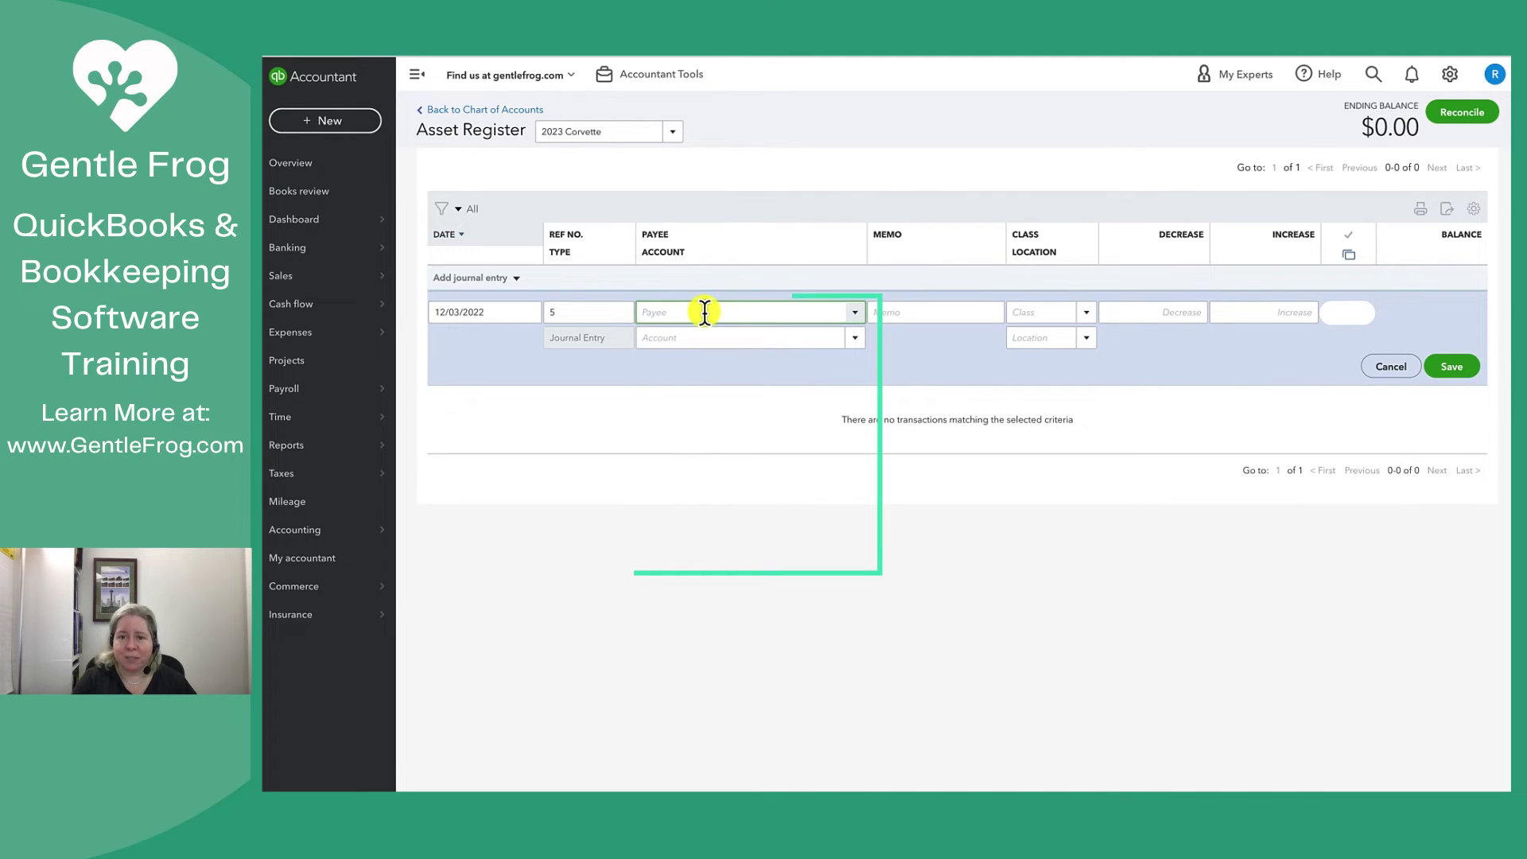
pyautogui.write('Corvett')
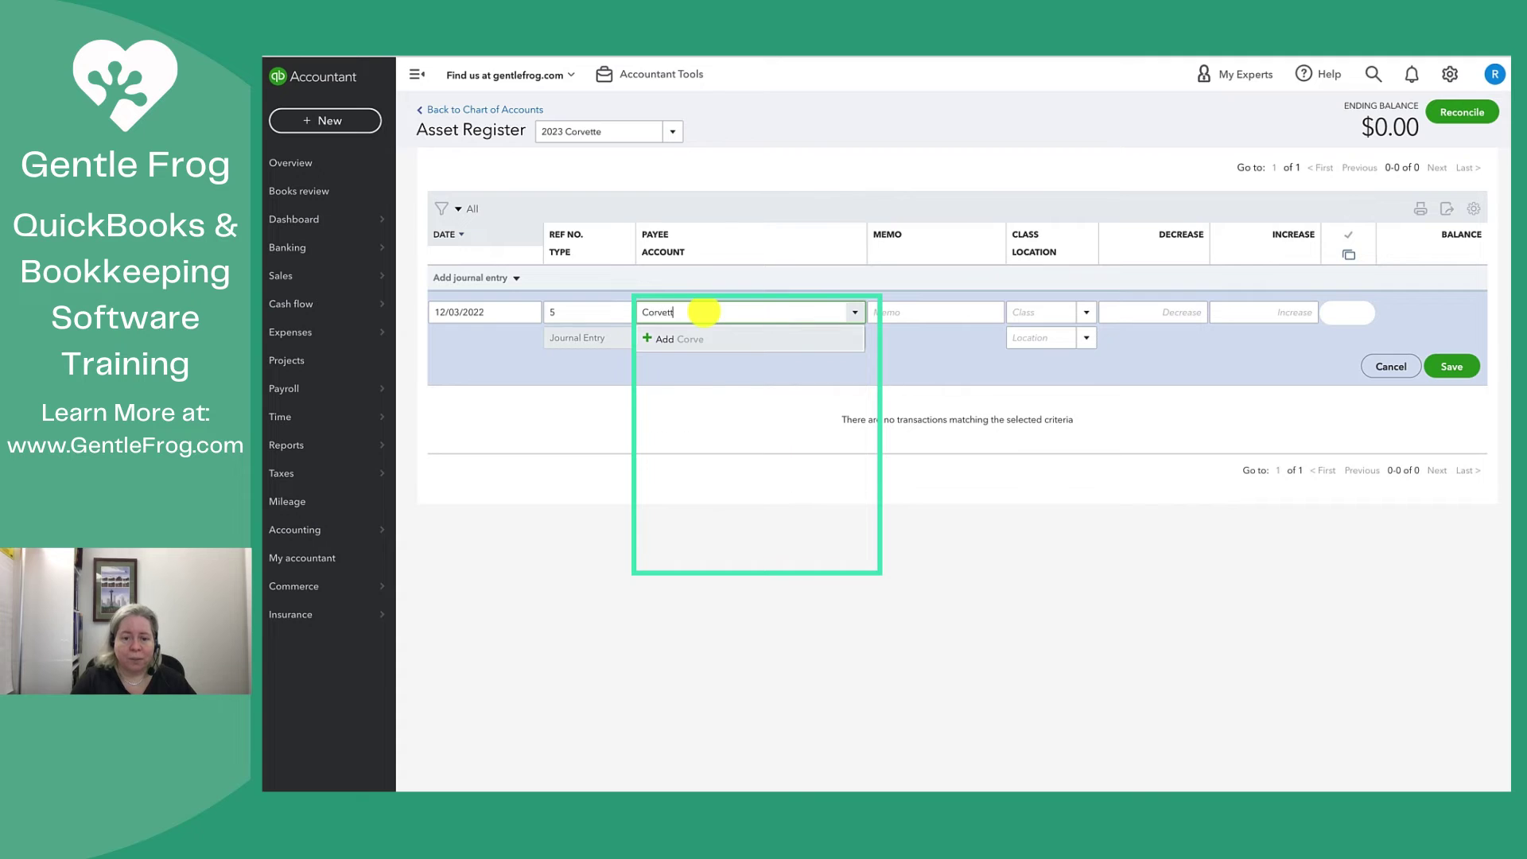
pyautogui.write('e SuperStore')
pyautogui.press('Return')
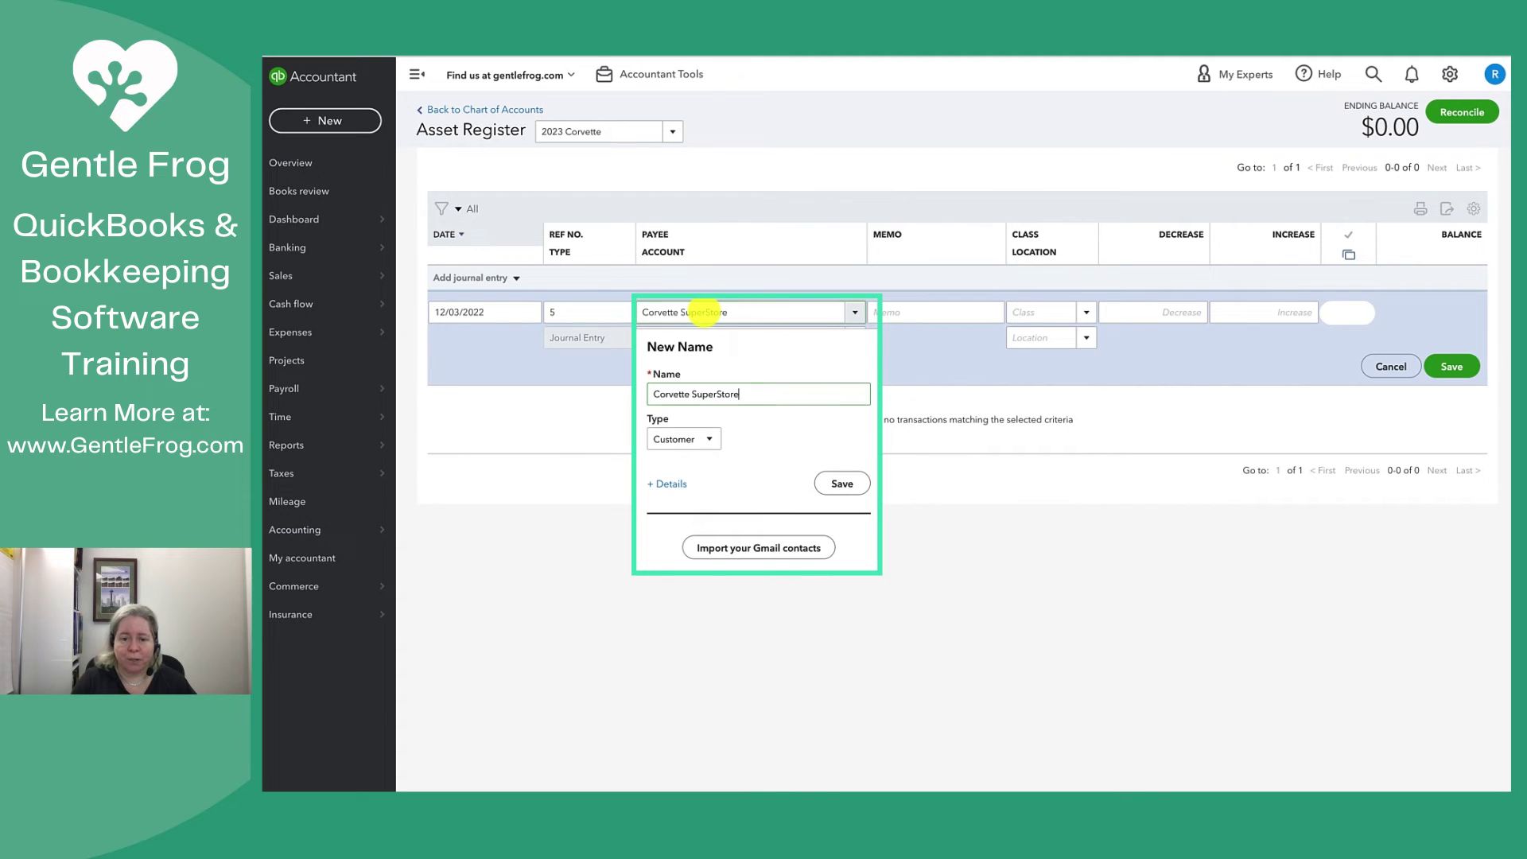
pyautogui.click(691, 442)
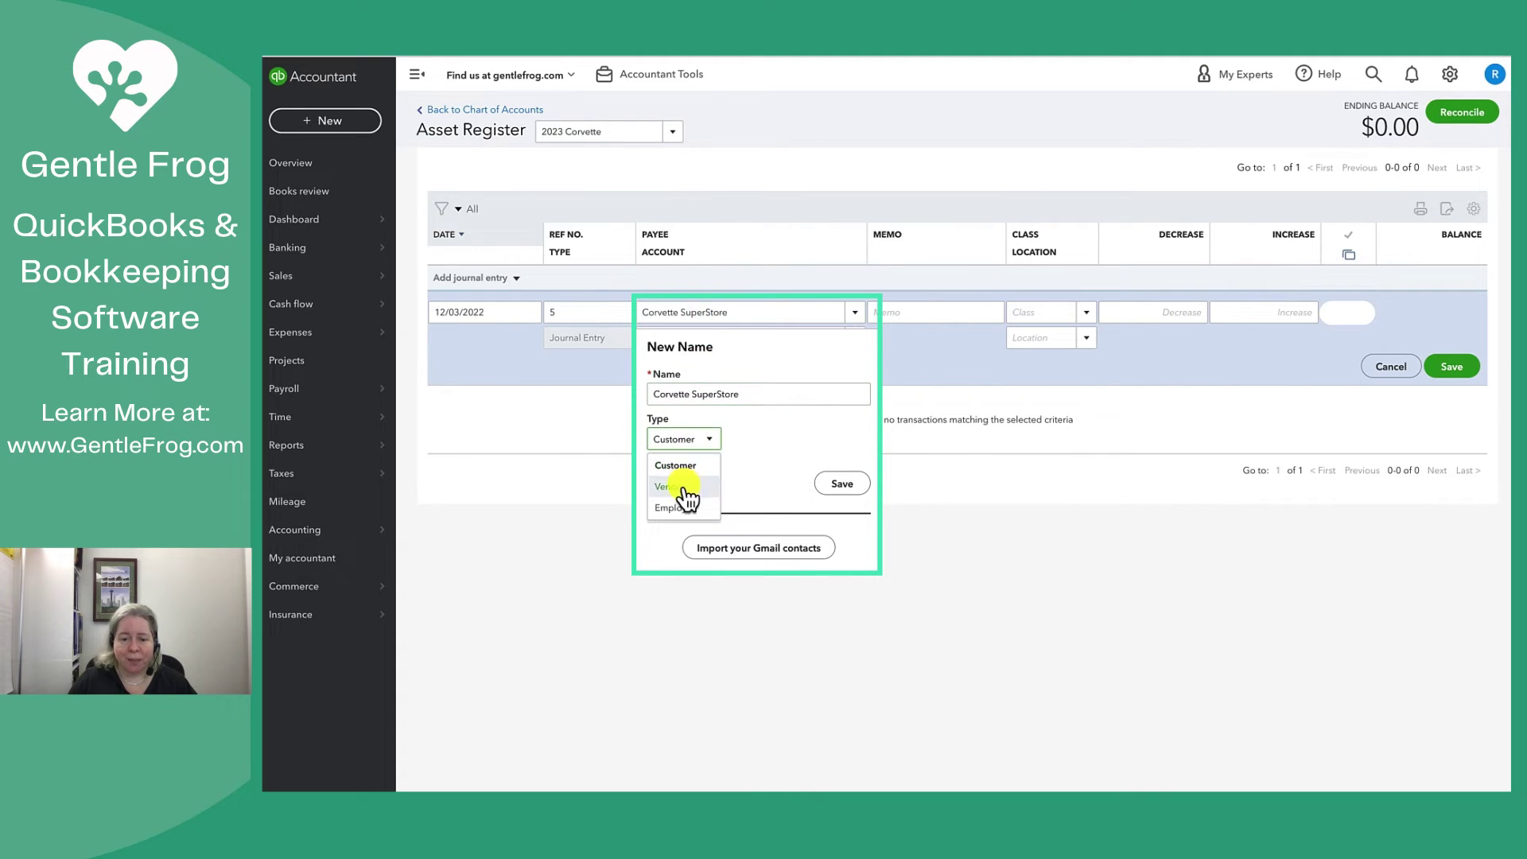
pyautogui.click(675, 487)
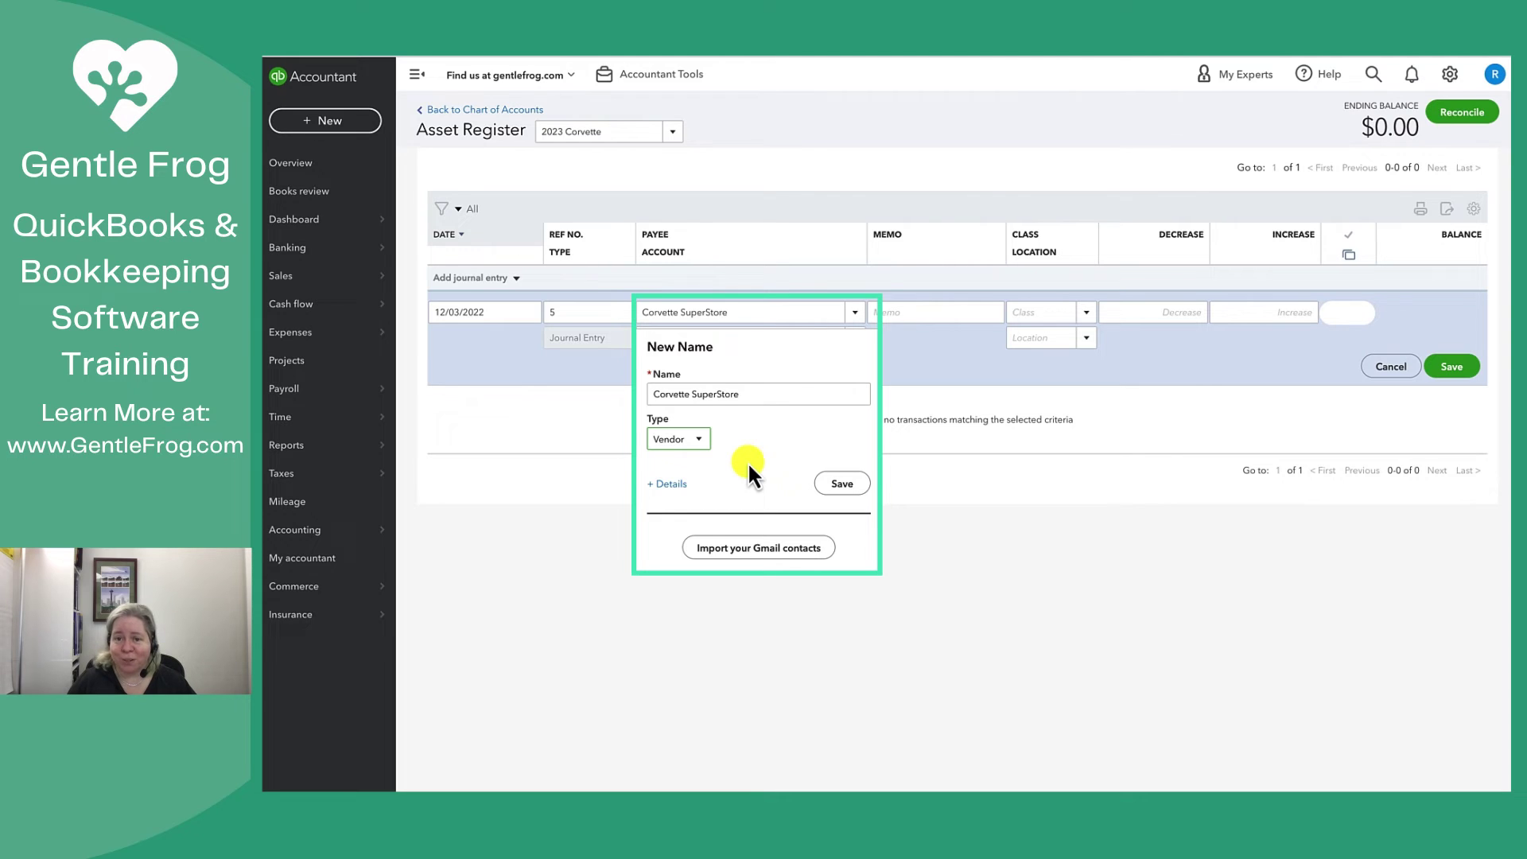
pyautogui.click(841, 483)
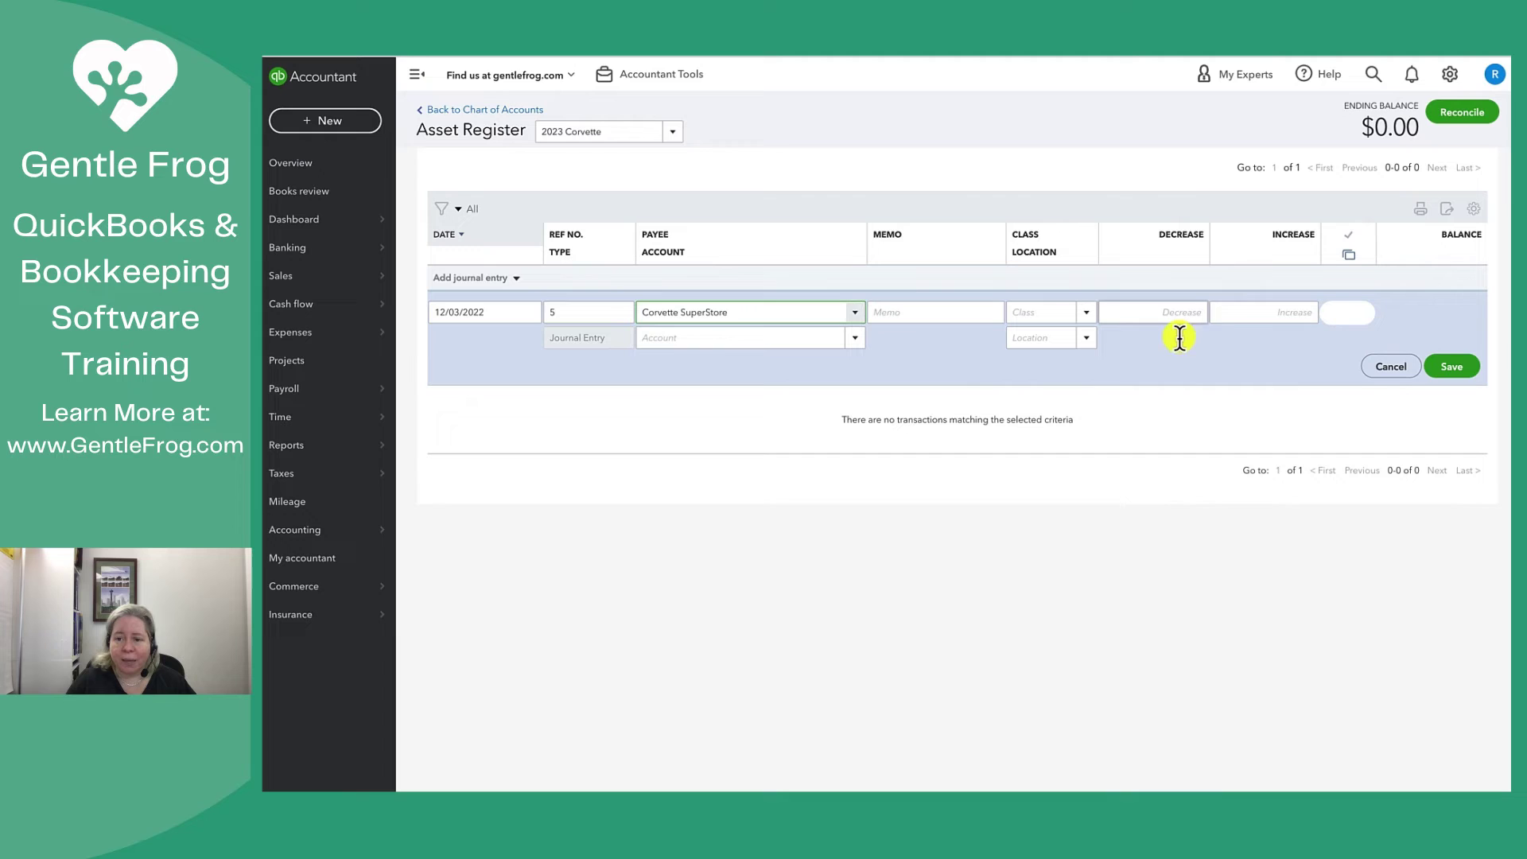
# Enter a 10,000.00 increase on the journal entry line
pyautogui.click(1247, 309)
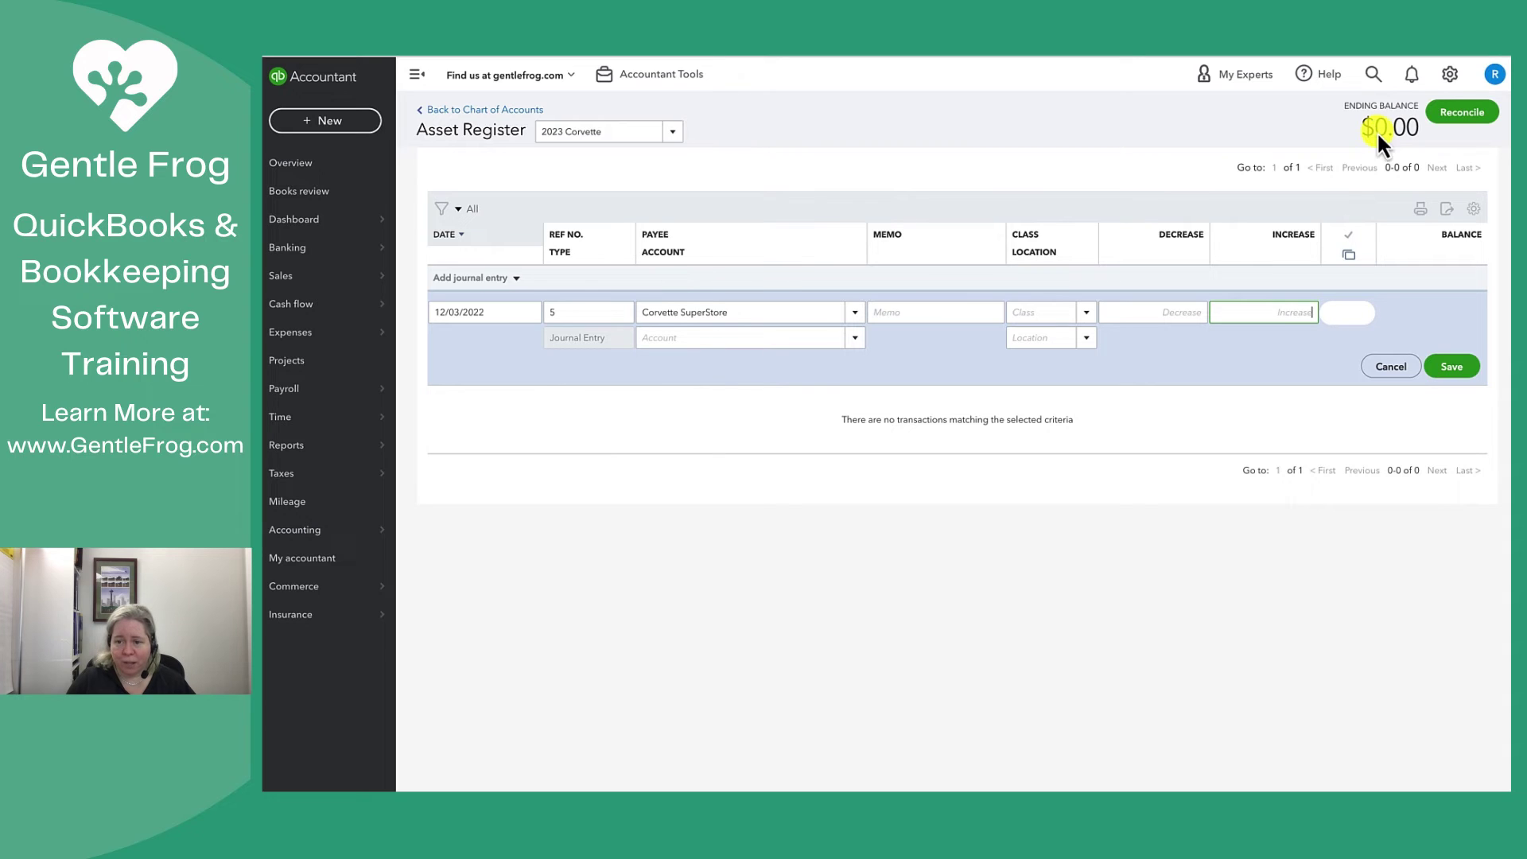
pyautogui.click(1270, 312)
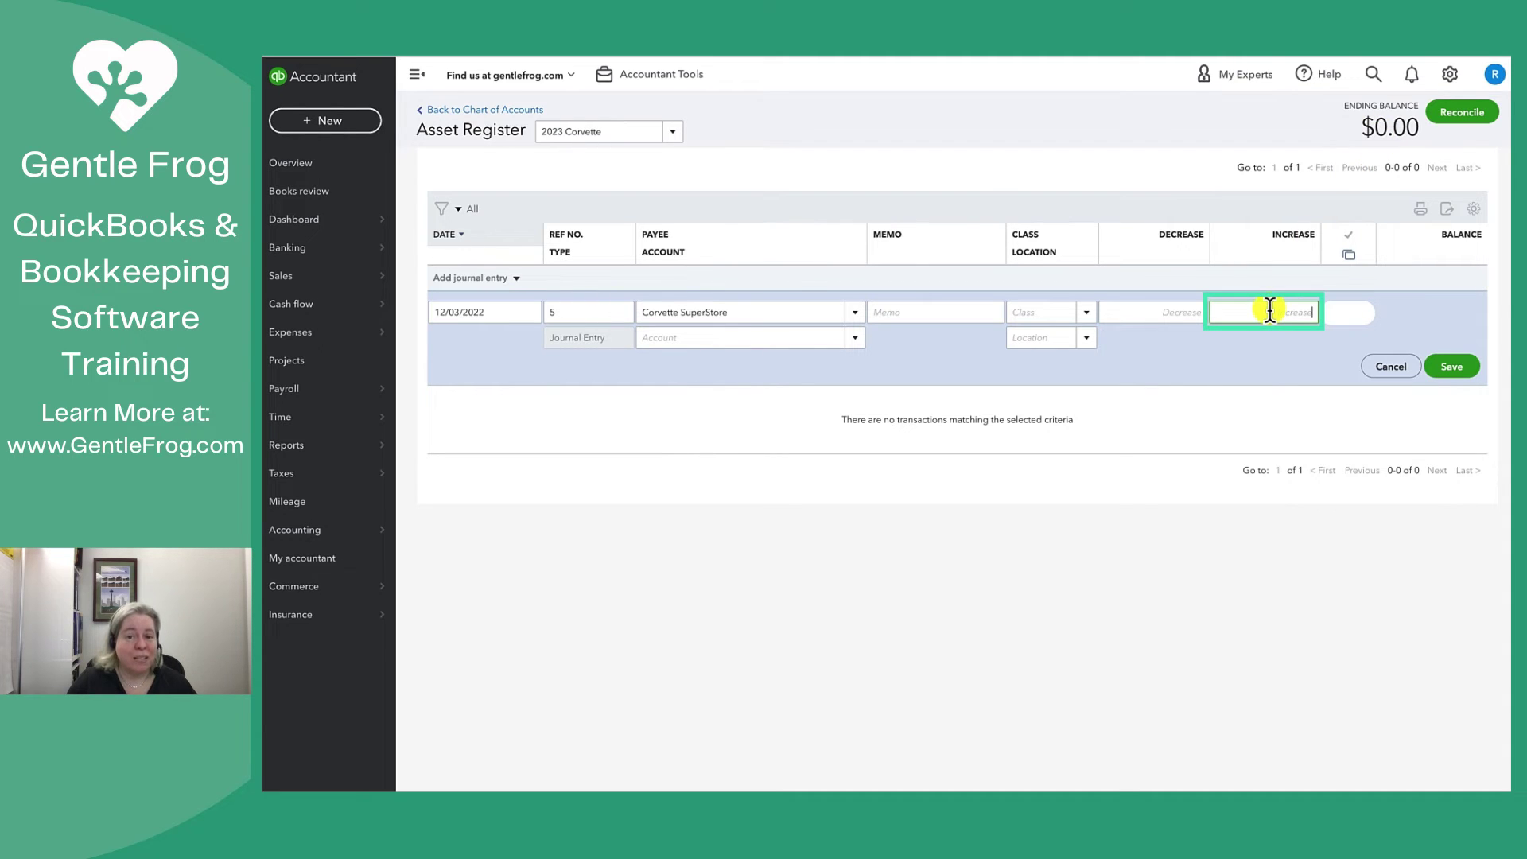
pyautogui.write('10')
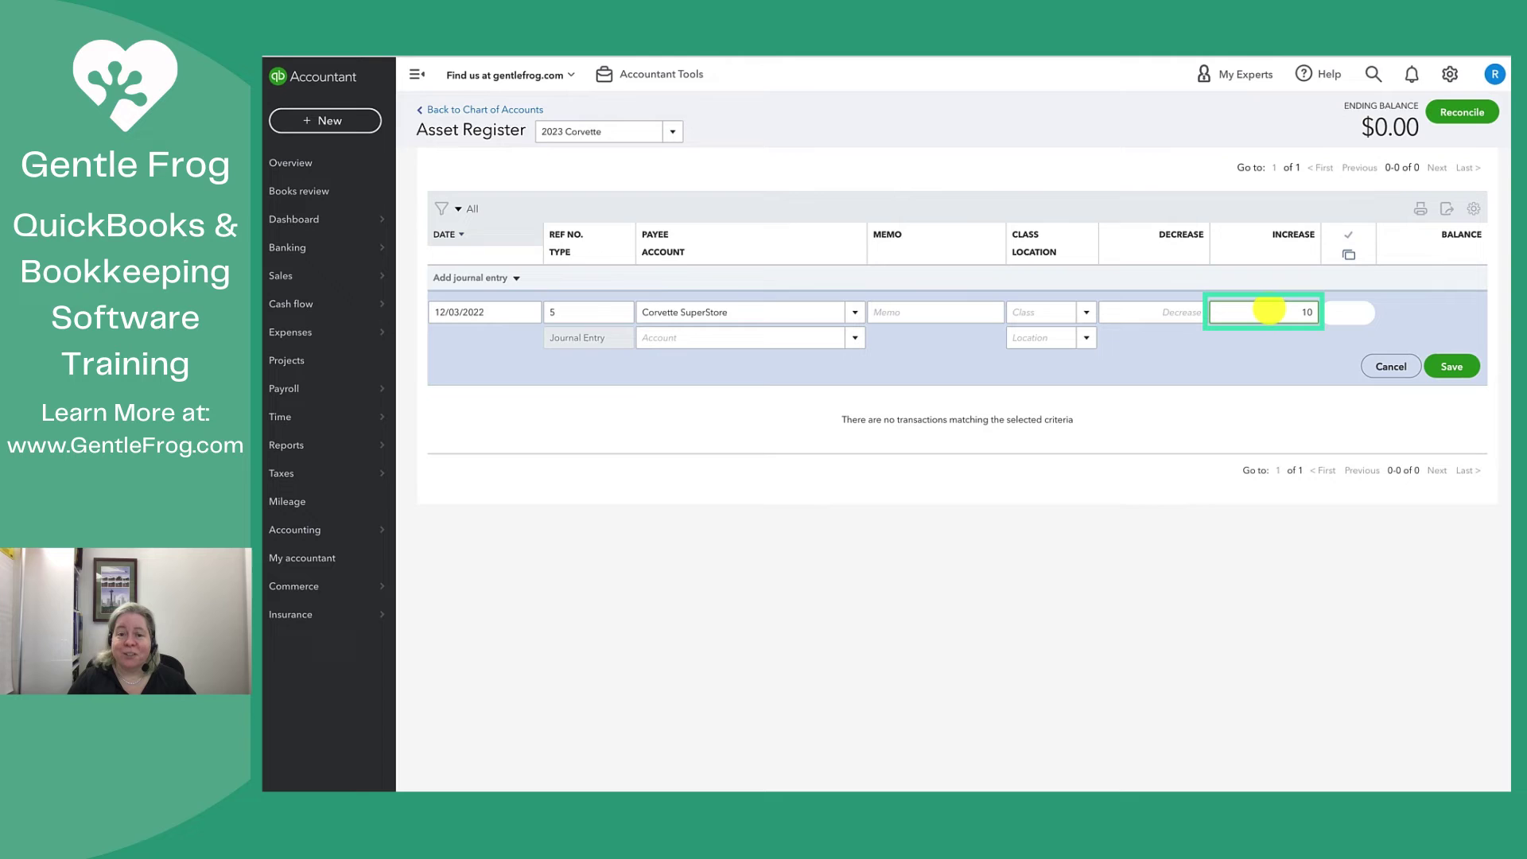
pyautogui.write(',000')
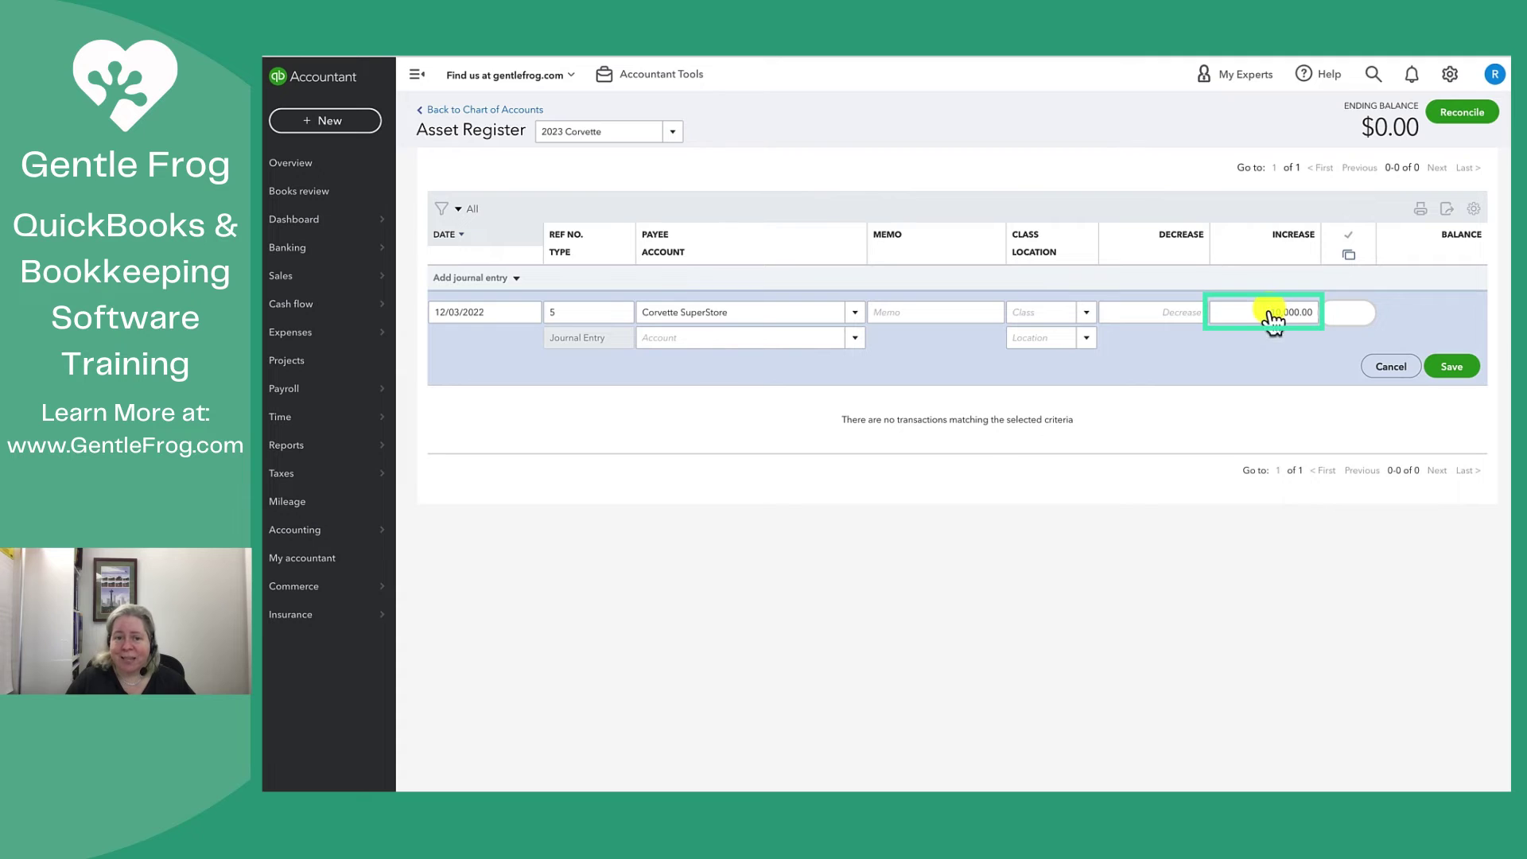
pyautogui.click(516, 155)
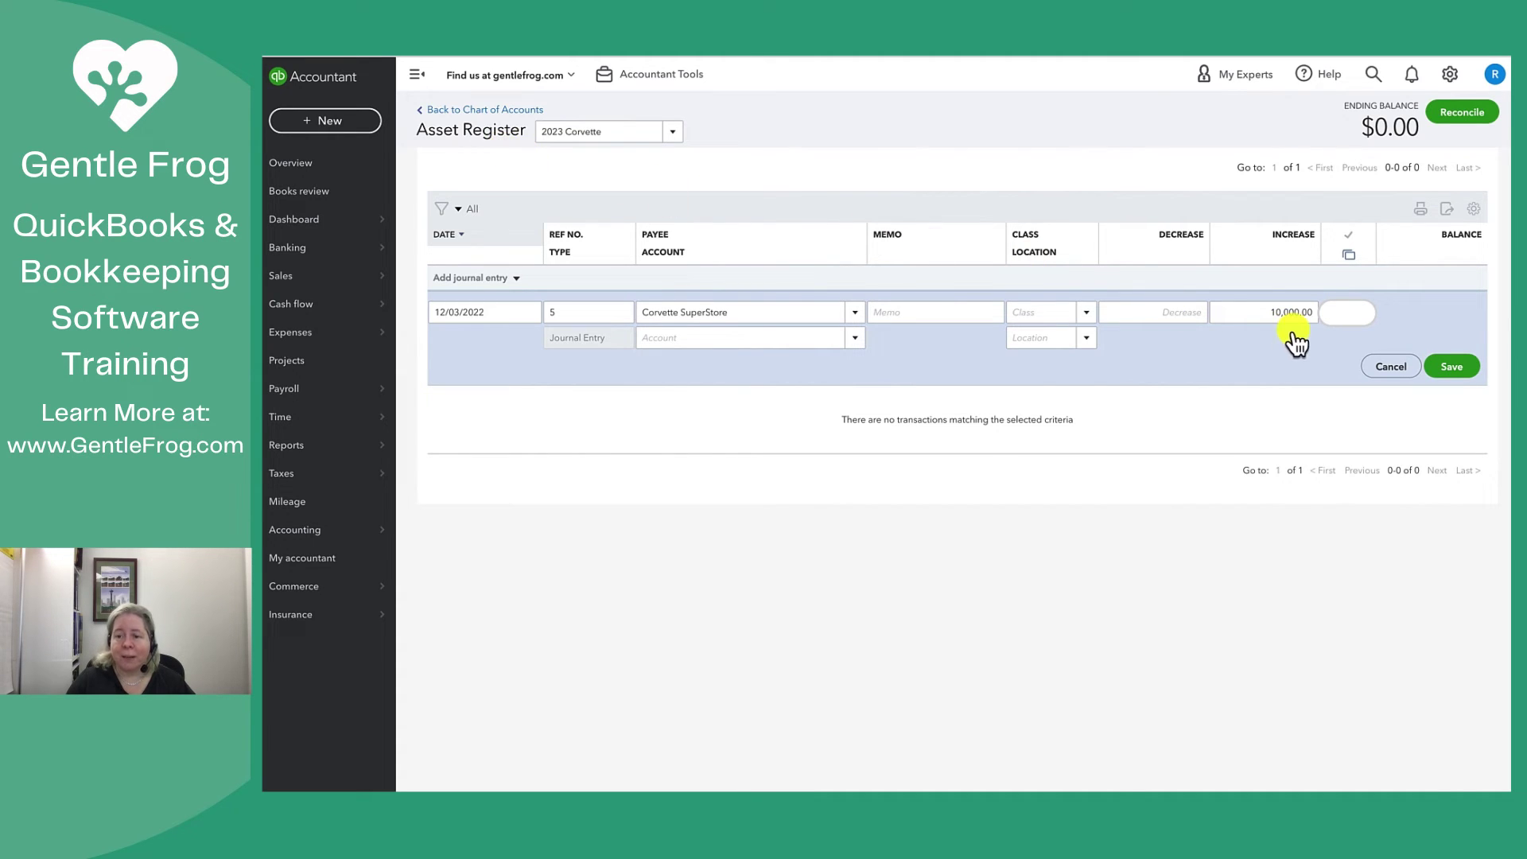
# Choose Corvette Loan as the offsetting account
pyautogui.click(713, 340)
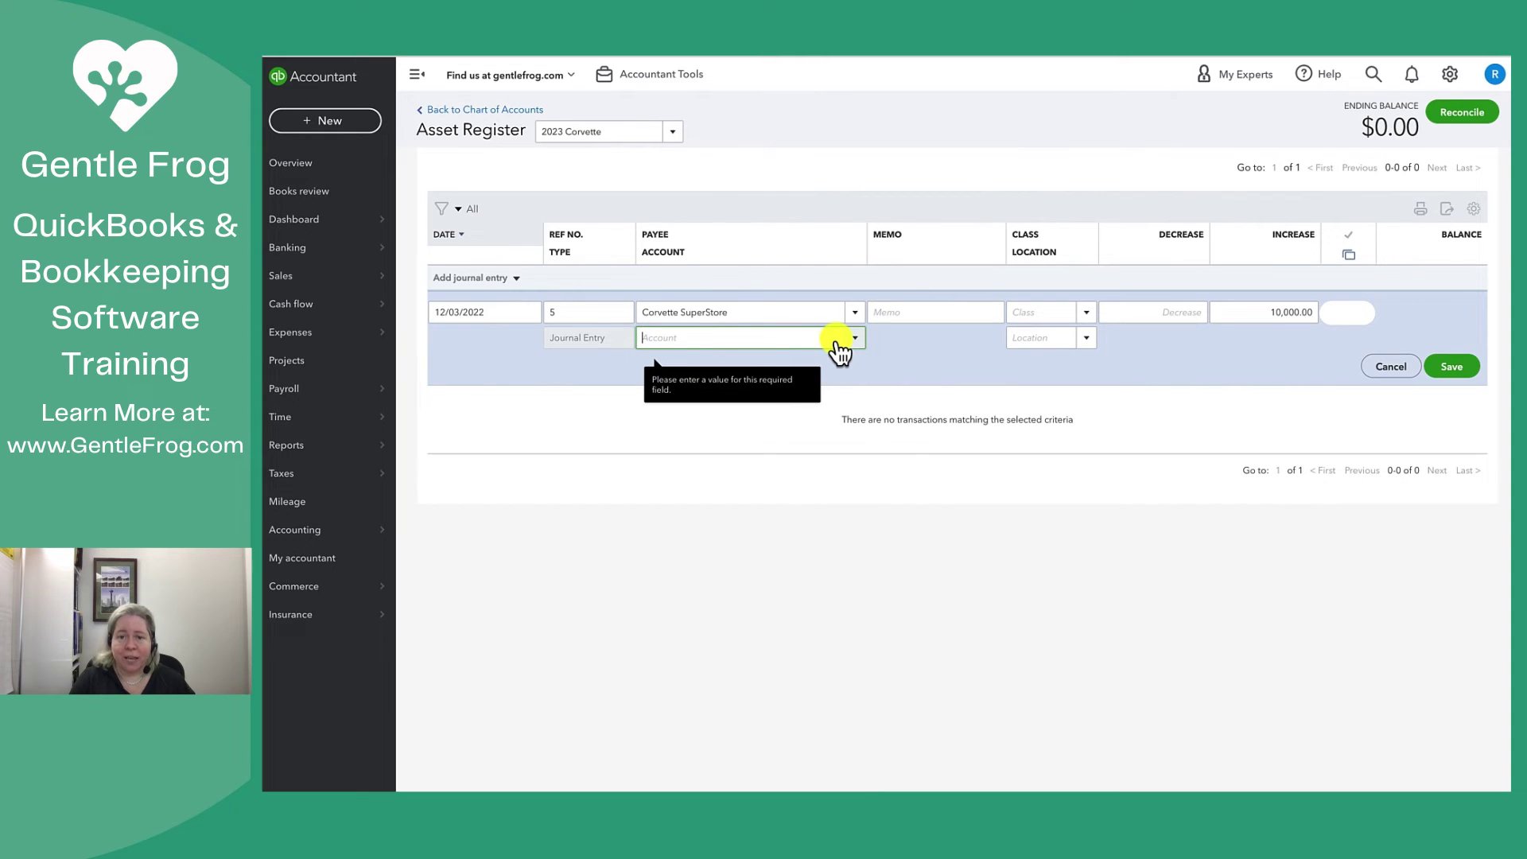
pyautogui.write('Corvette Loan')
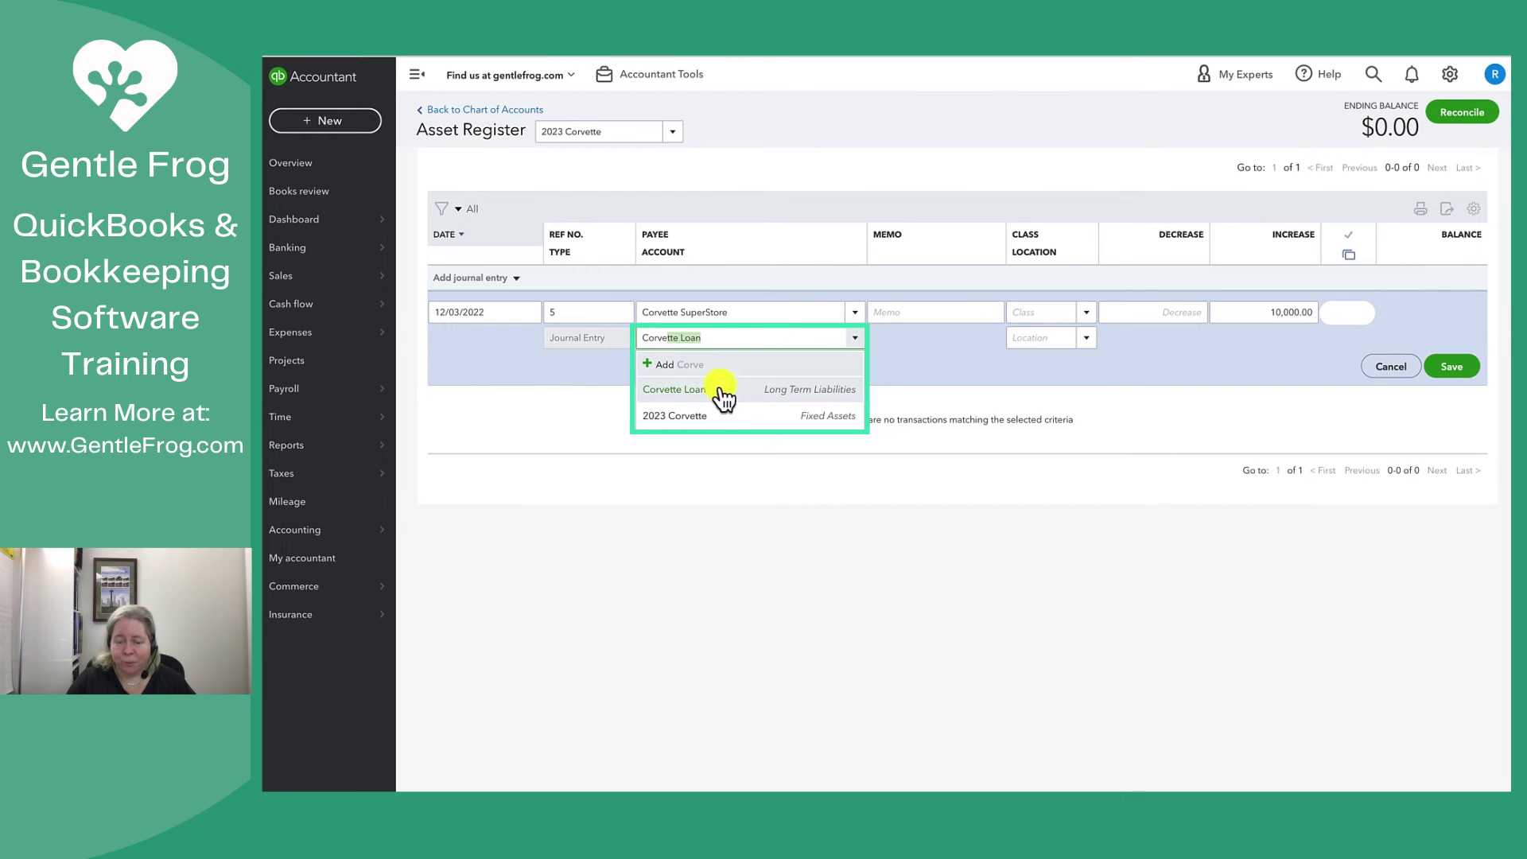
pyautogui.click(721, 390)
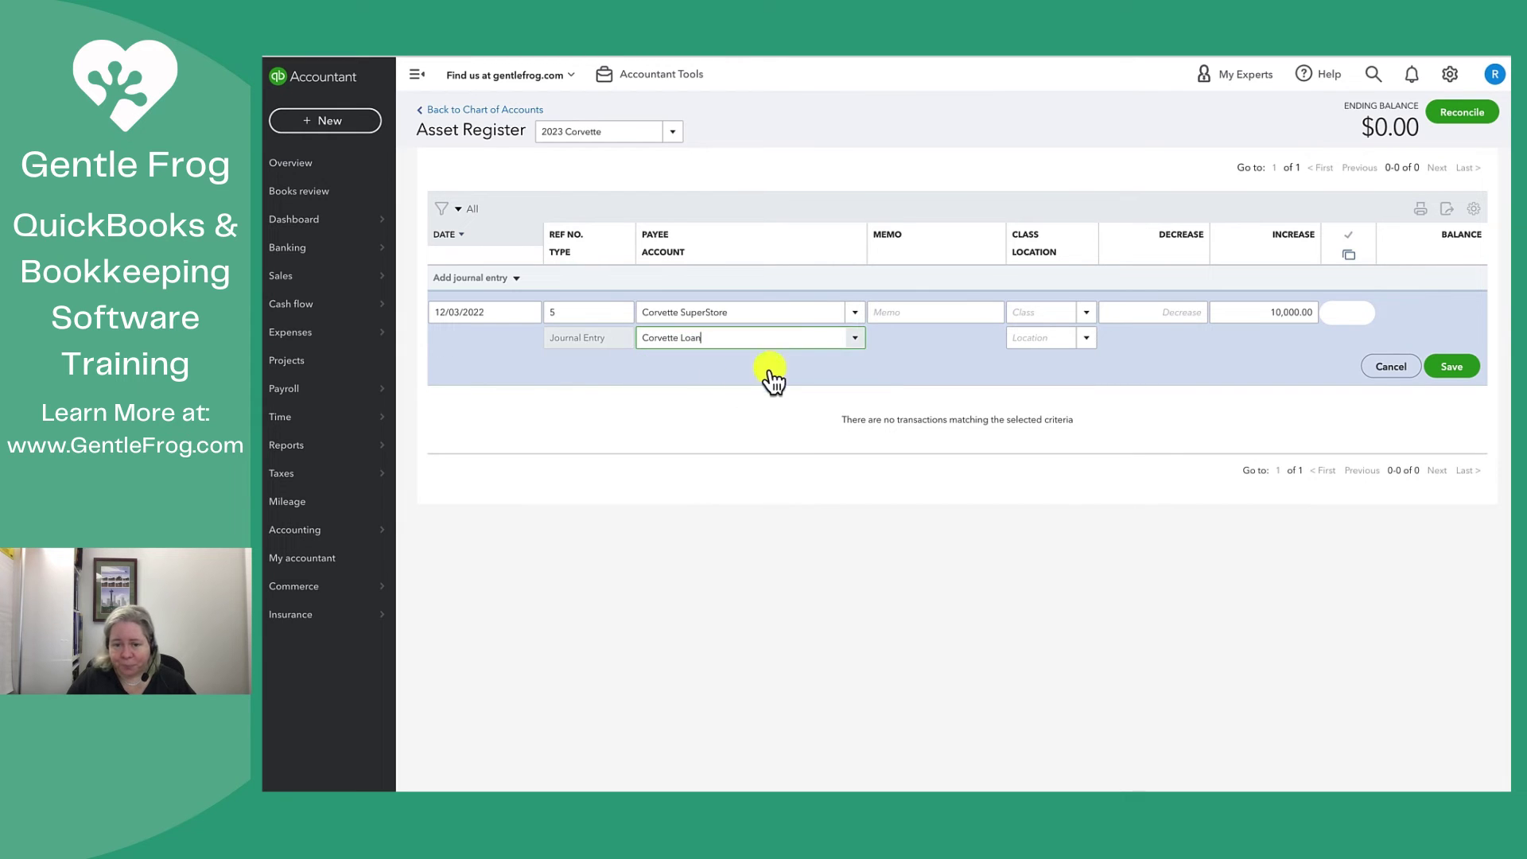
pyautogui.click(854, 338)
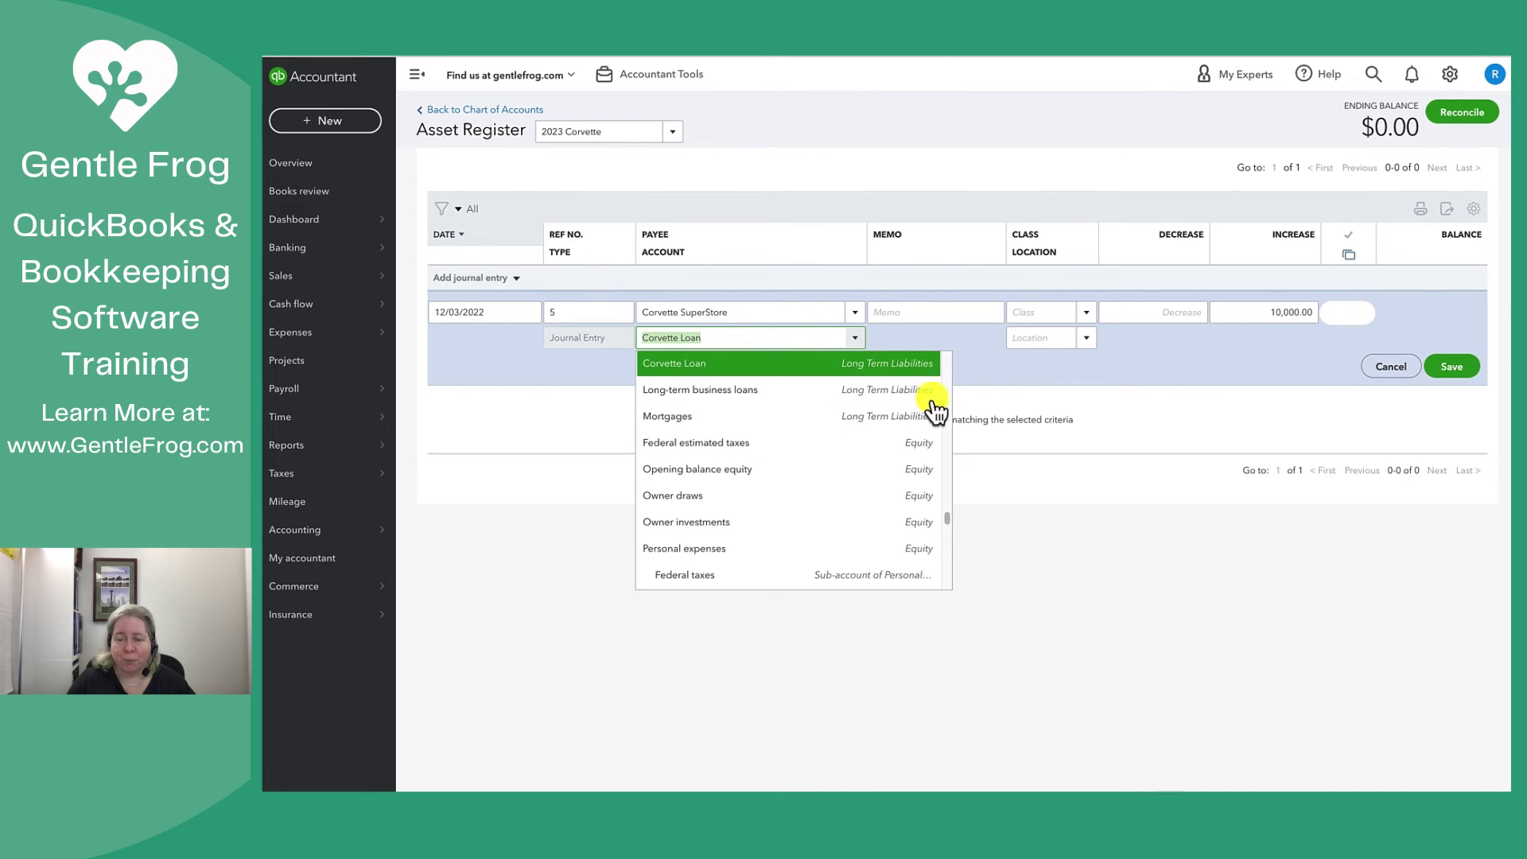
pyautogui.click(1028, 387)
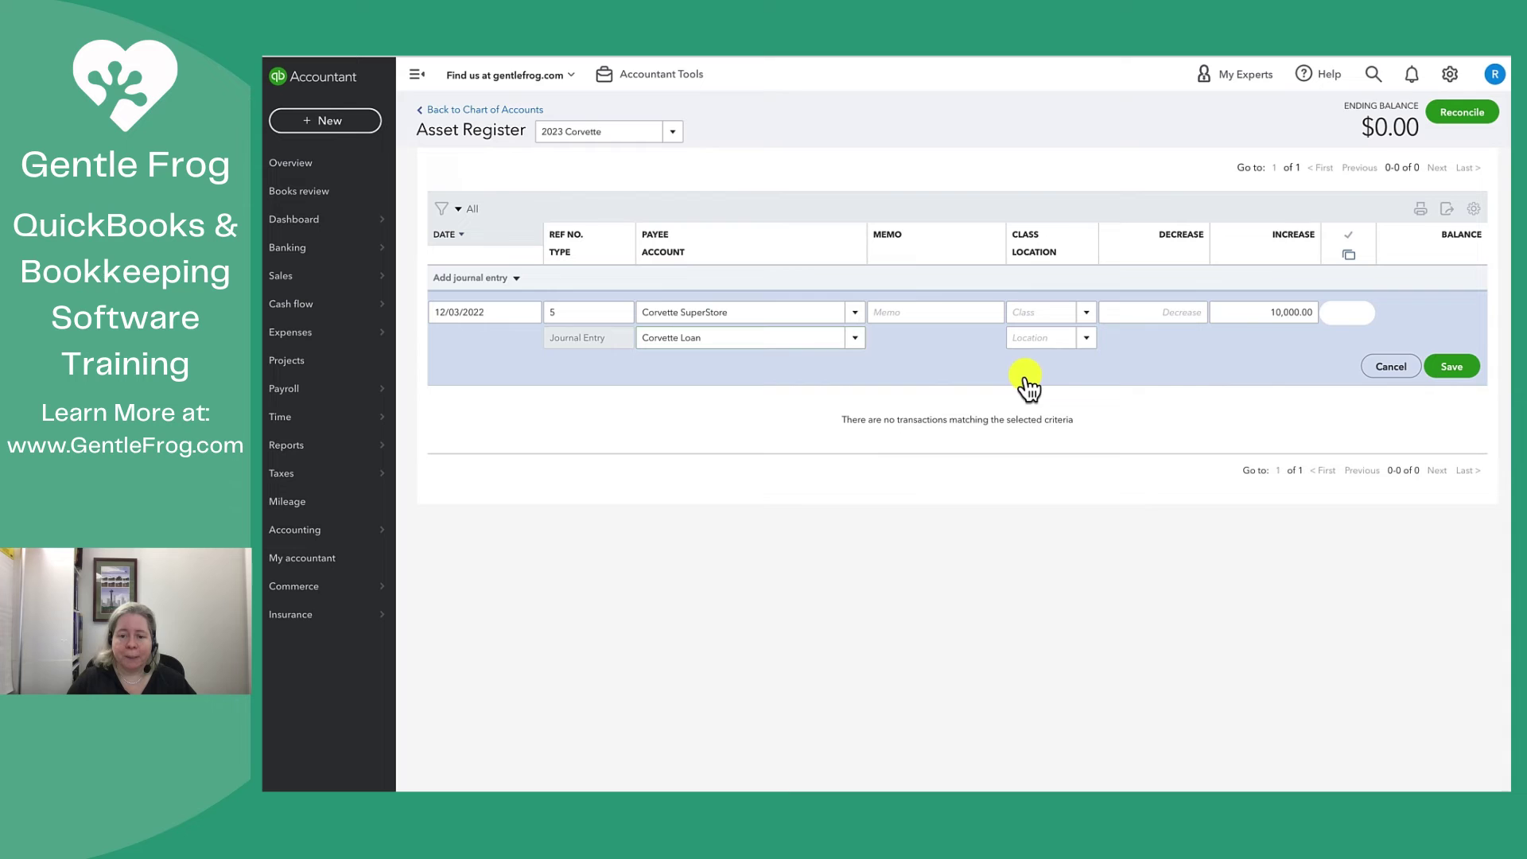
# Save the journal entry and open Journal Entry #5 to review it
pyautogui.click(1452, 368)
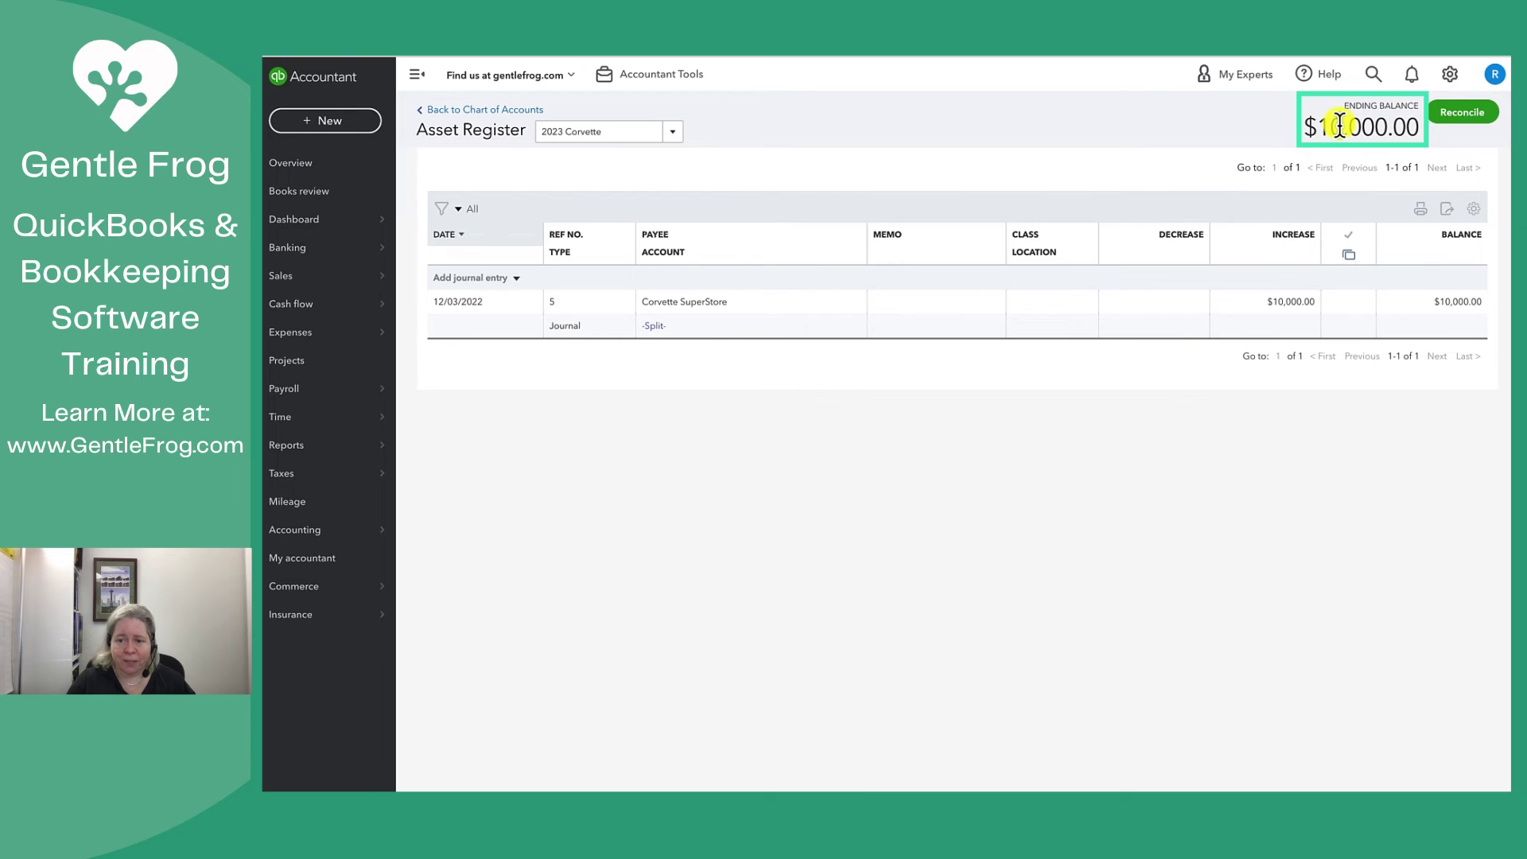
pyautogui.click(578, 338)
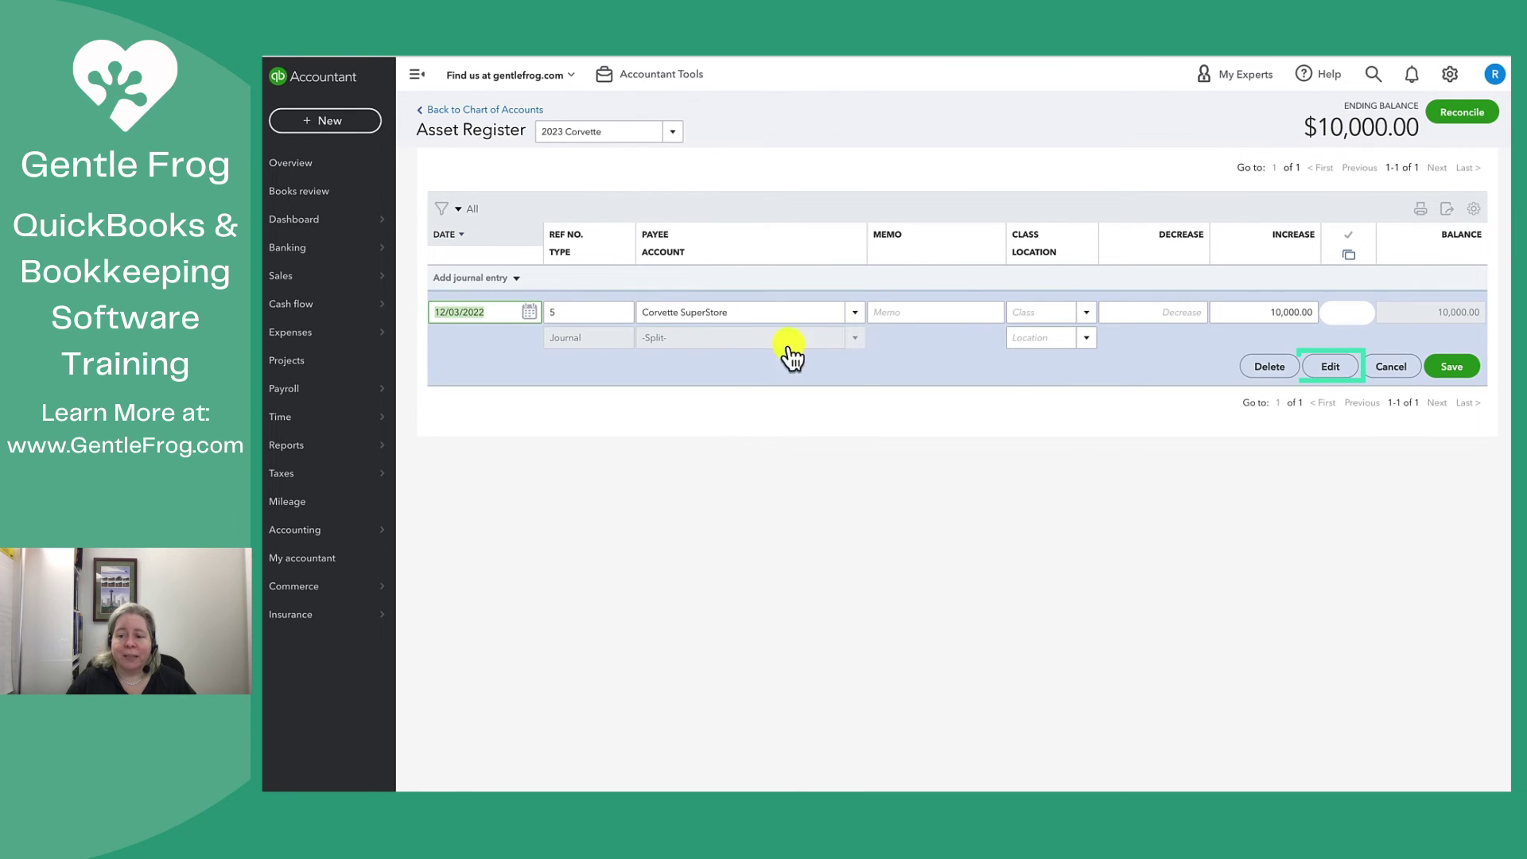
pyautogui.click(1320, 375)
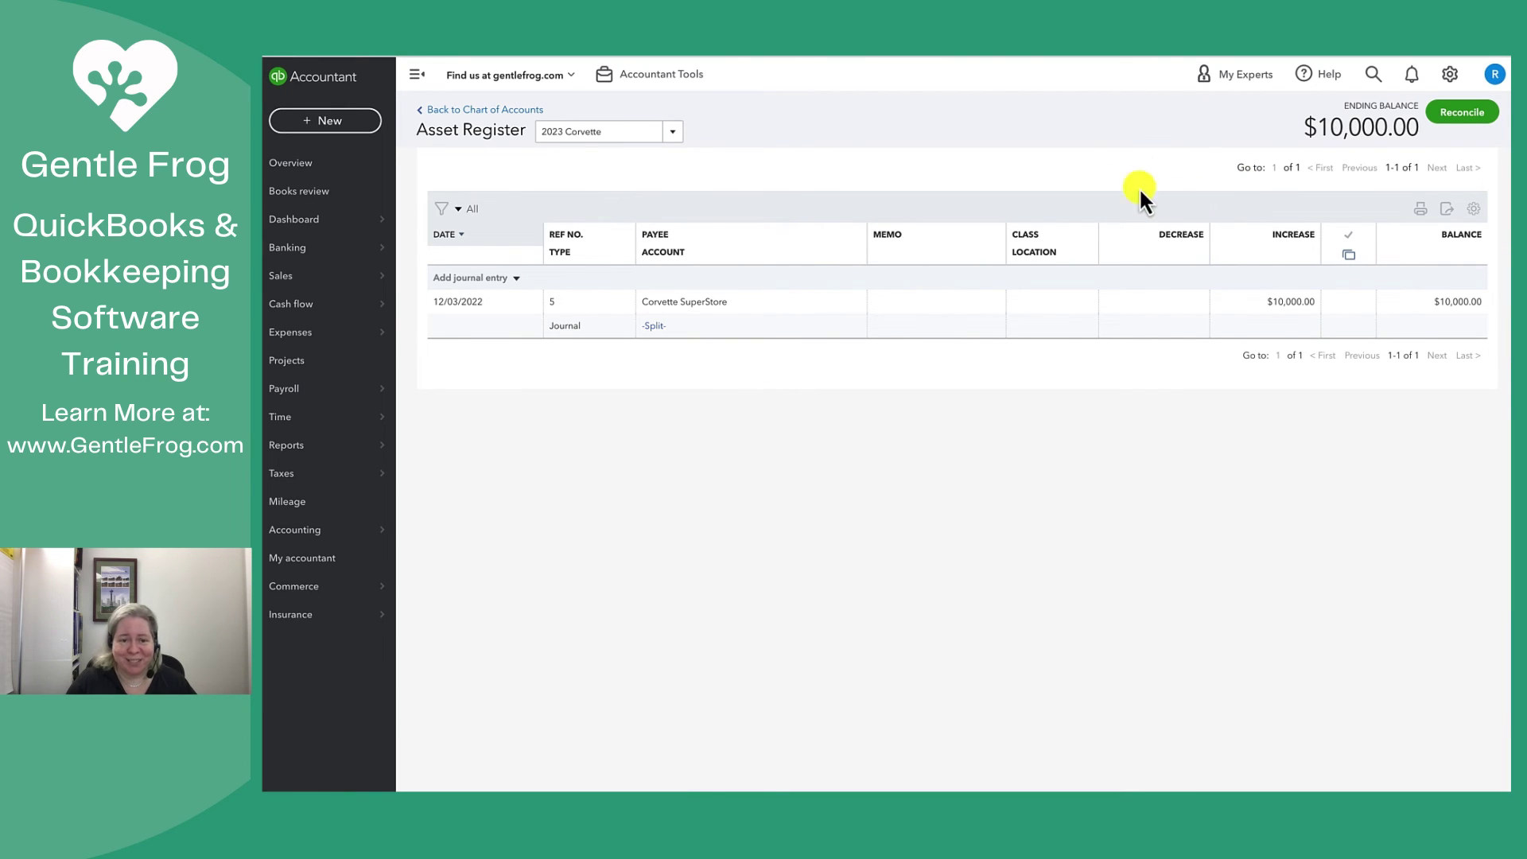
# Switch the register to the Corvette Loan account by searching 'cor'
pyautogui.click(672, 133)
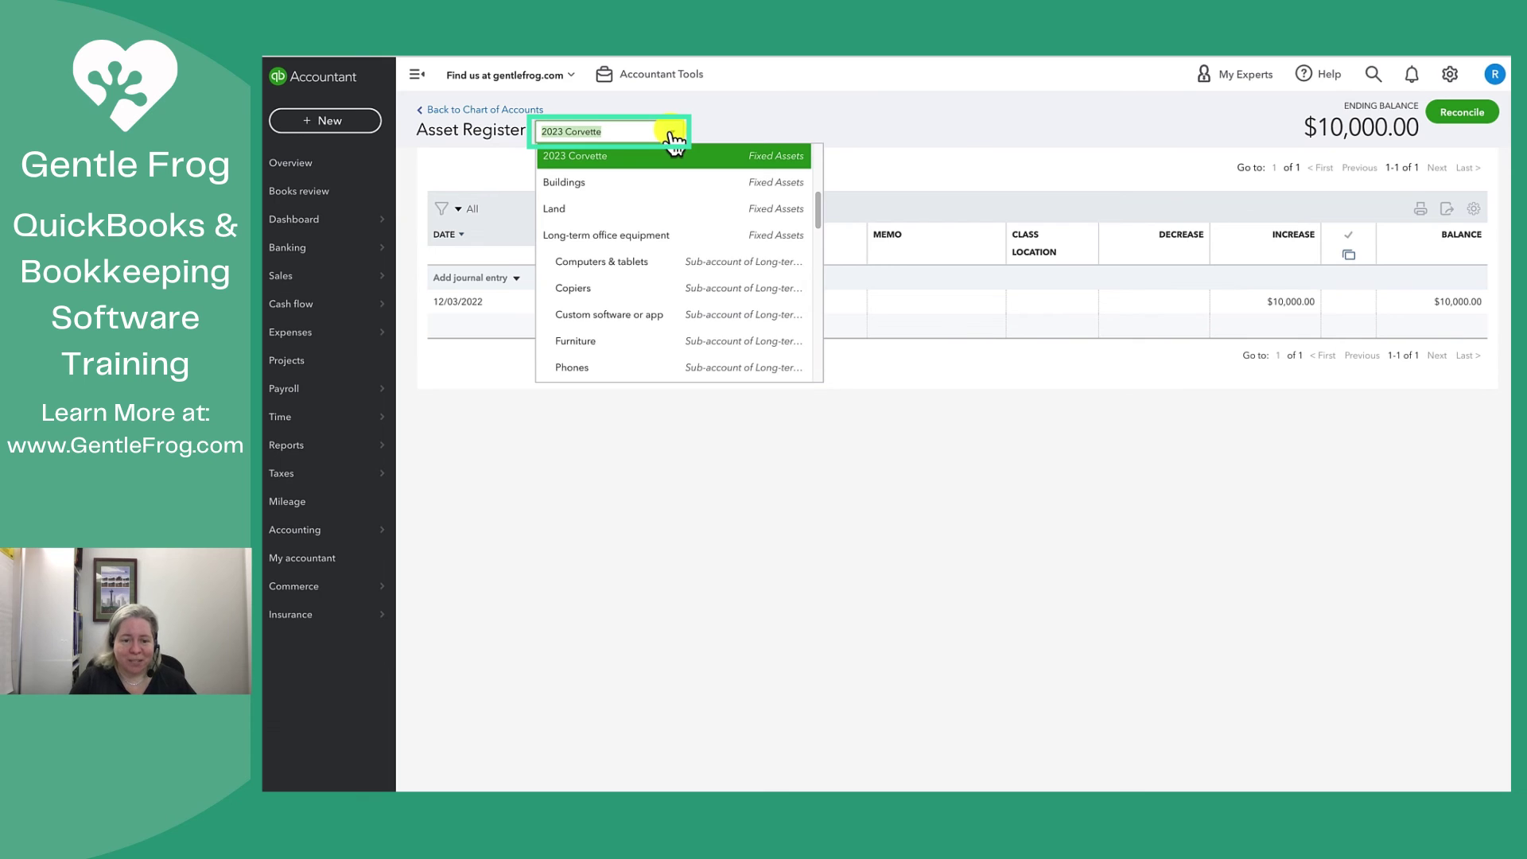
pyautogui.write('cor')
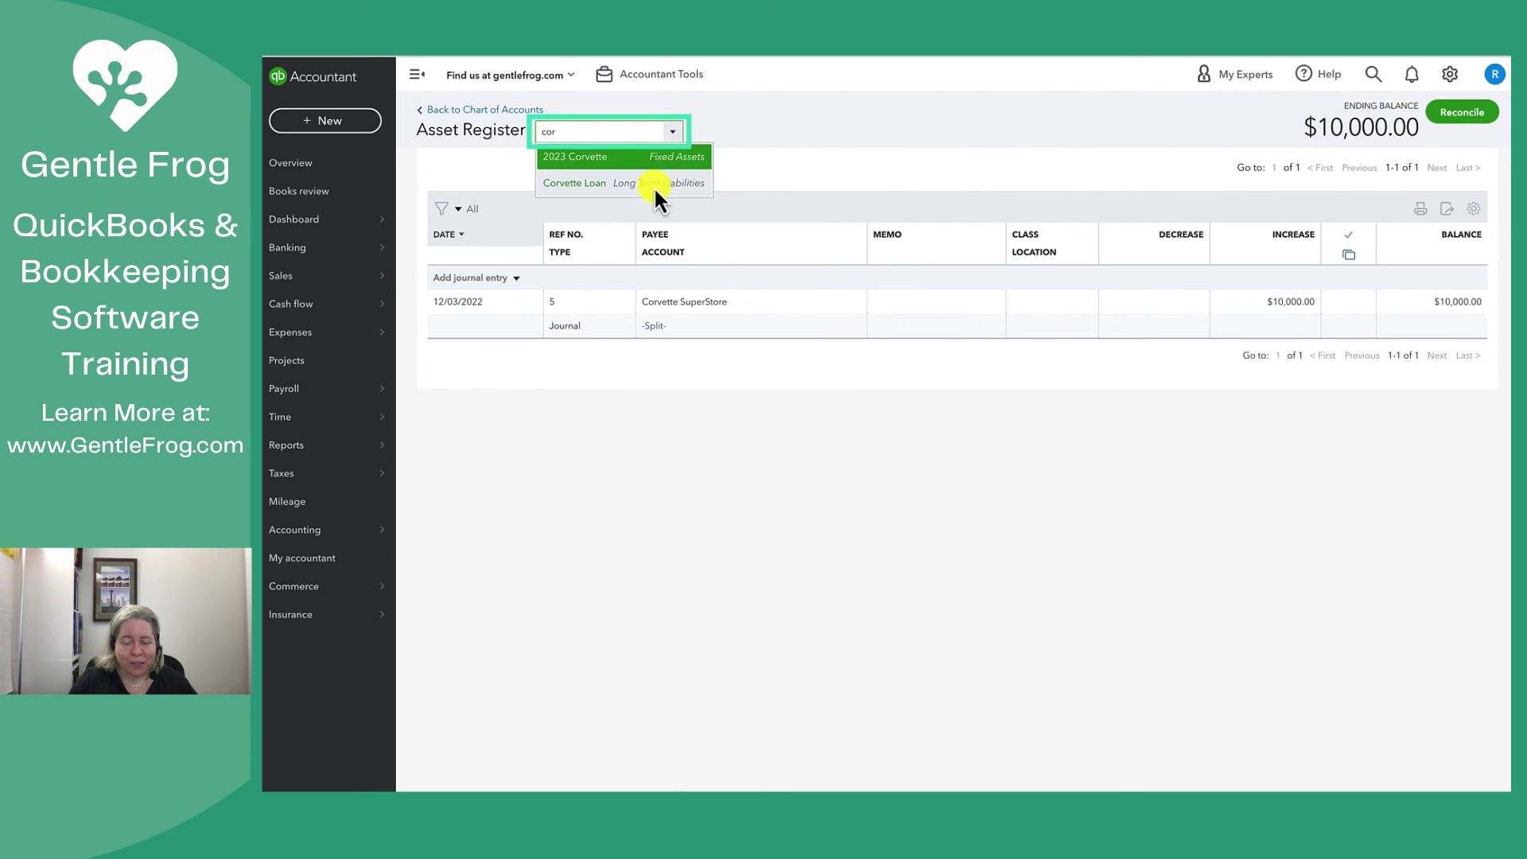
pyautogui.click(654, 186)
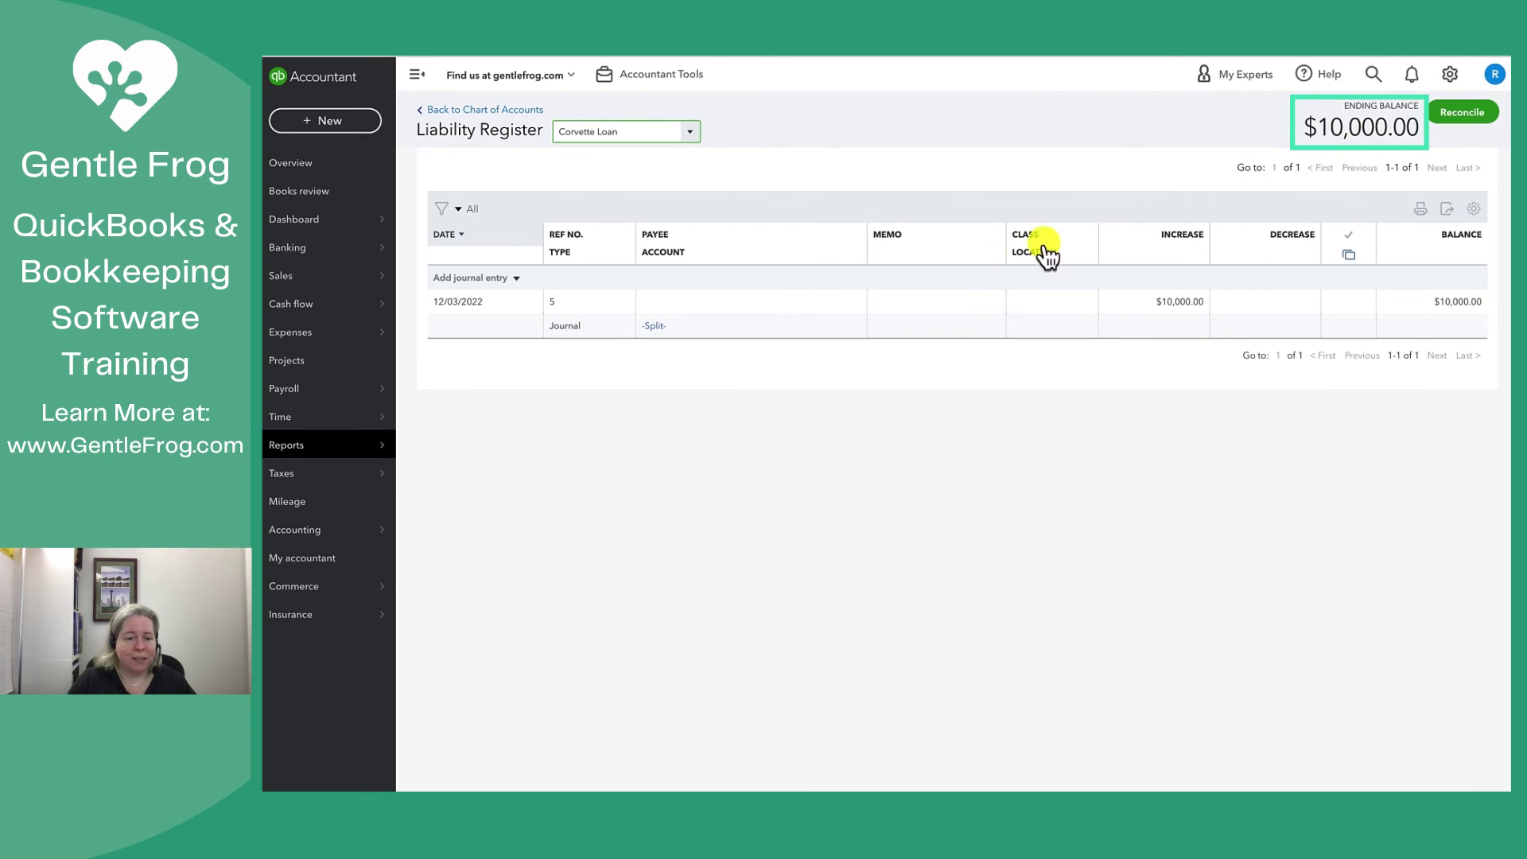
# Run the Balance Sheet report and scroll down to the 2023 Corvette and Corvette Loan lines
pyautogui.moveTo(374, 445)
pyautogui.click(420, 444)
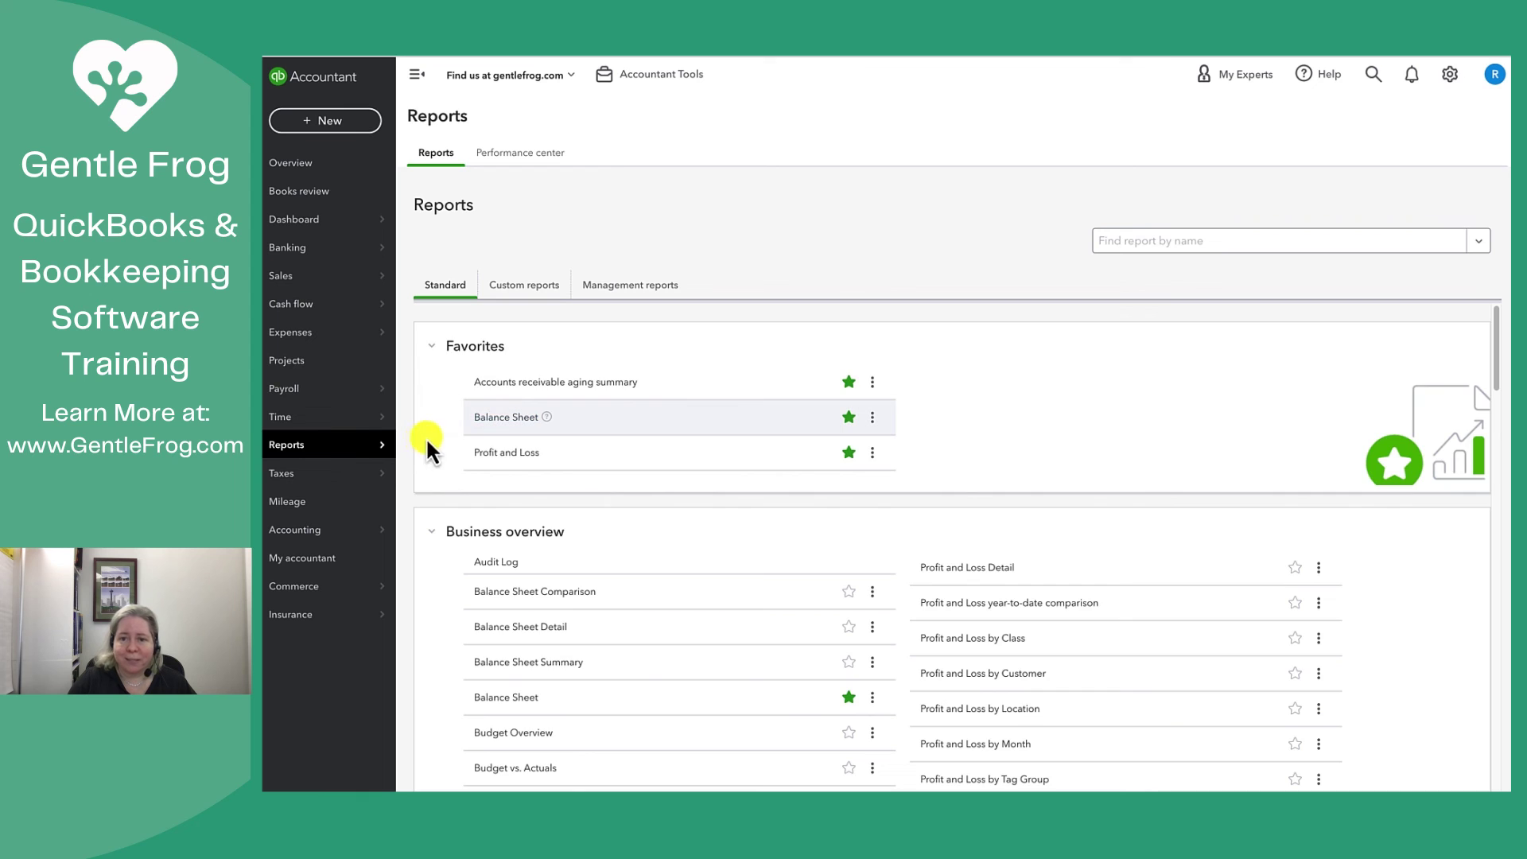
pyautogui.click(501, 421)
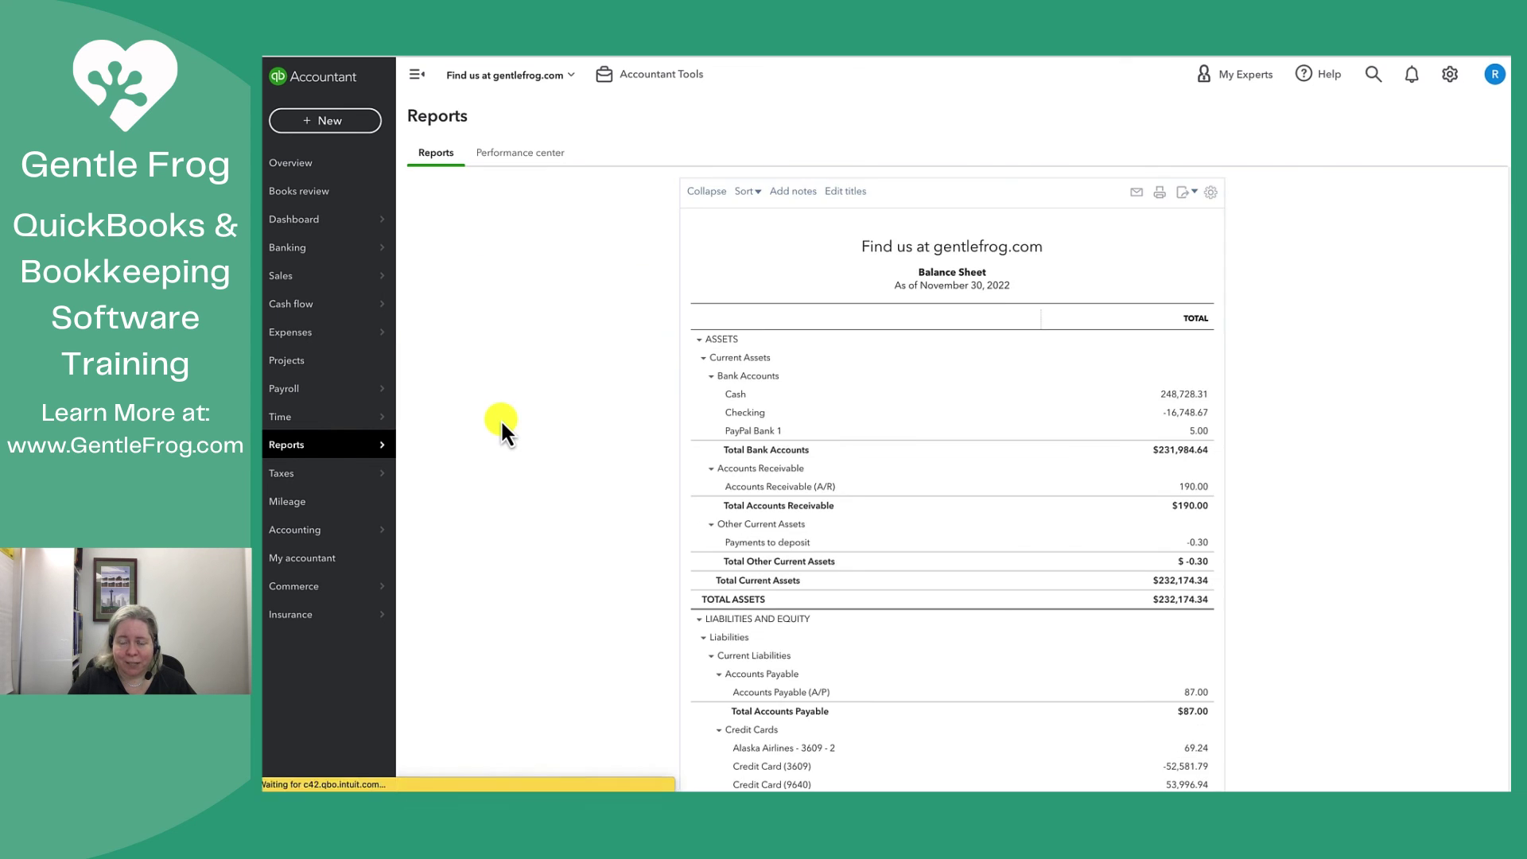
pyautogui.scroll(-1, 560, 457)
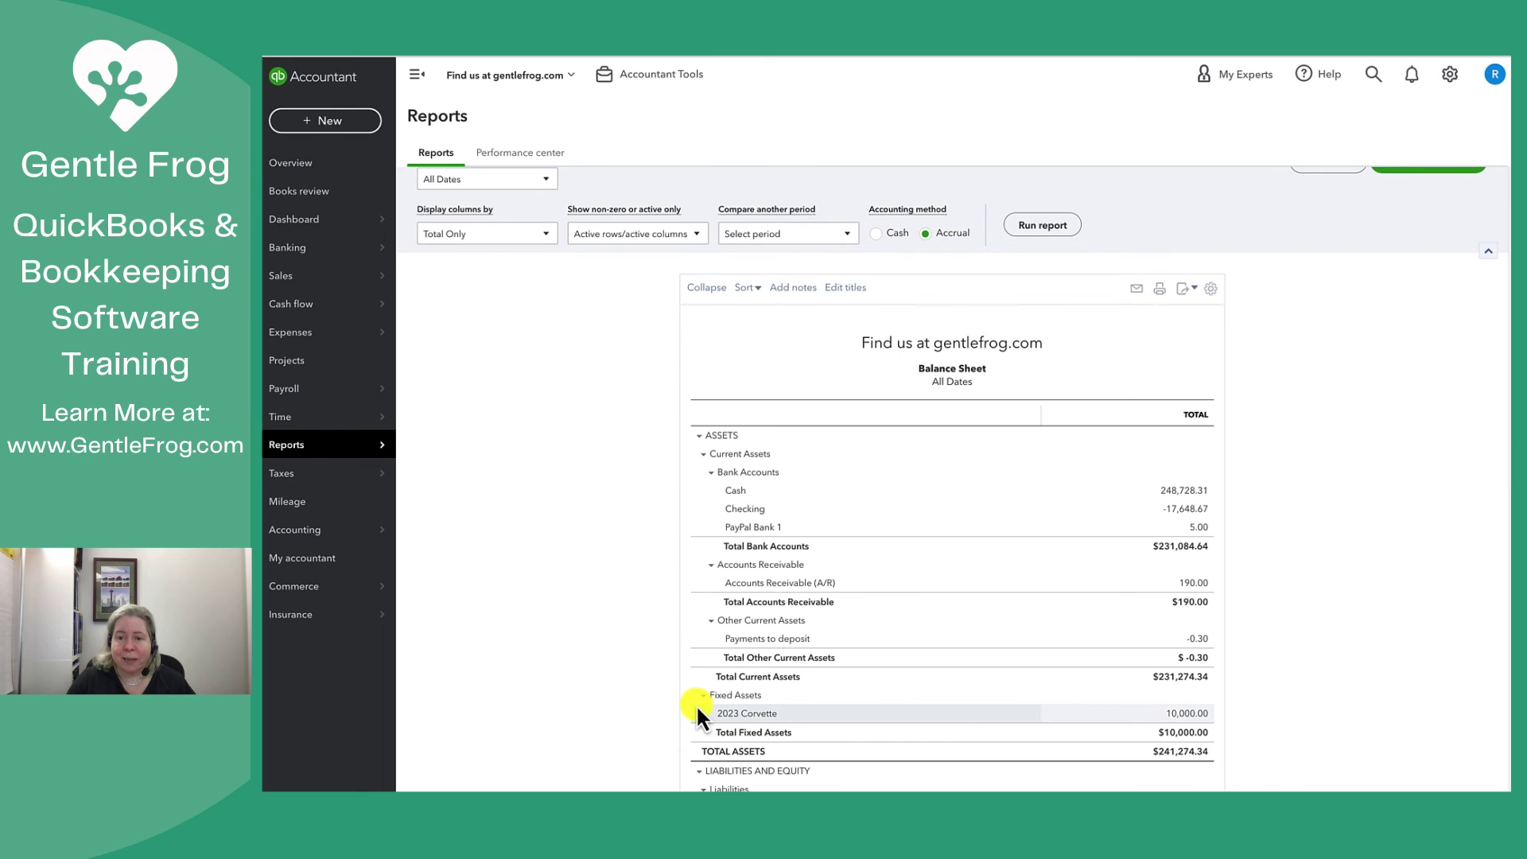
pyautogui.scroll(-3, 695, 704)
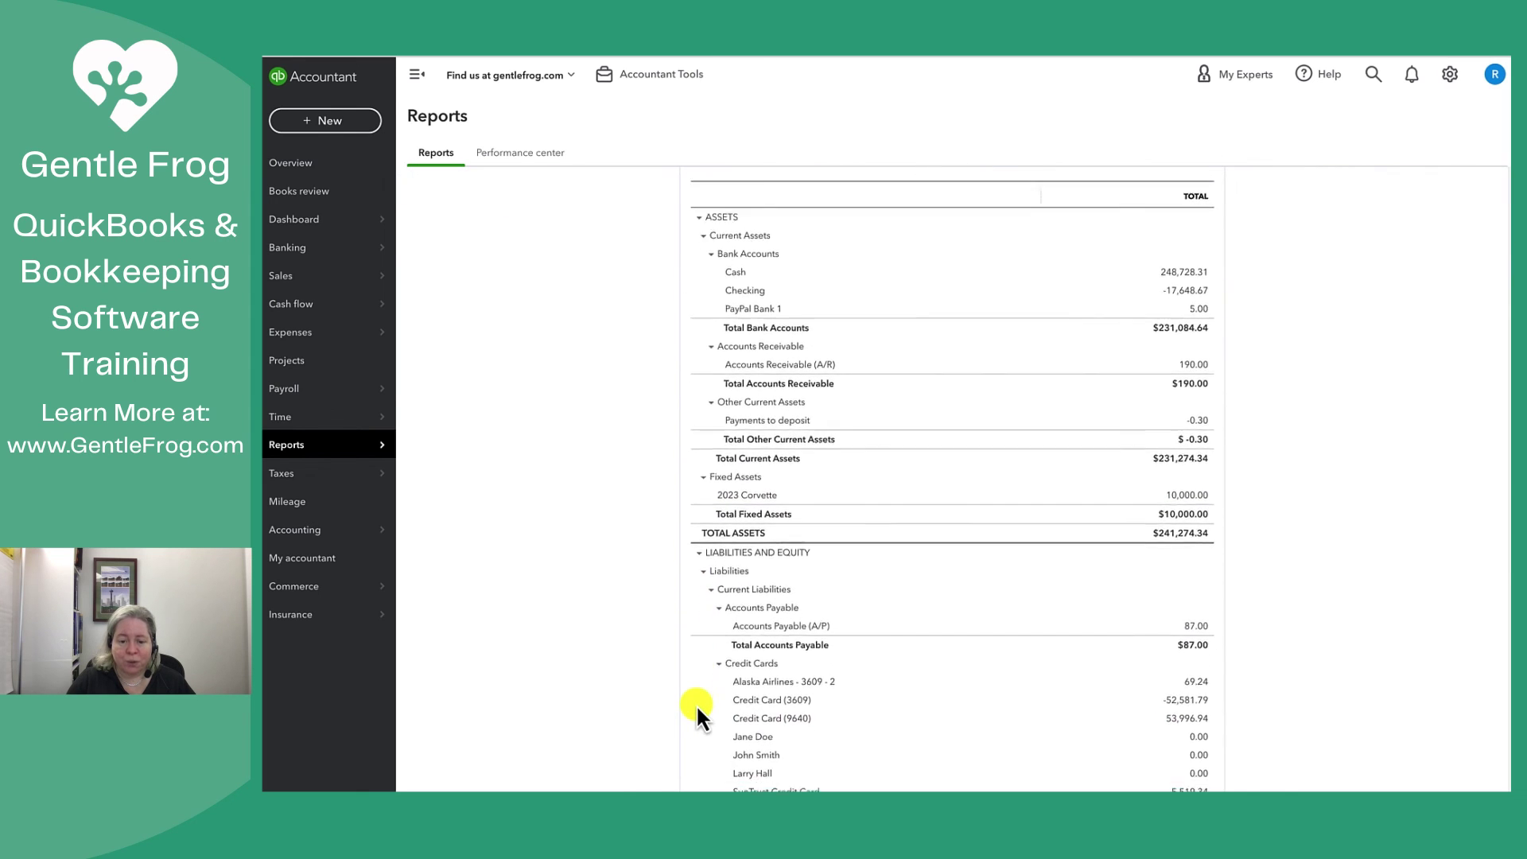
pyautogui.scroll(-4, 695, 704)
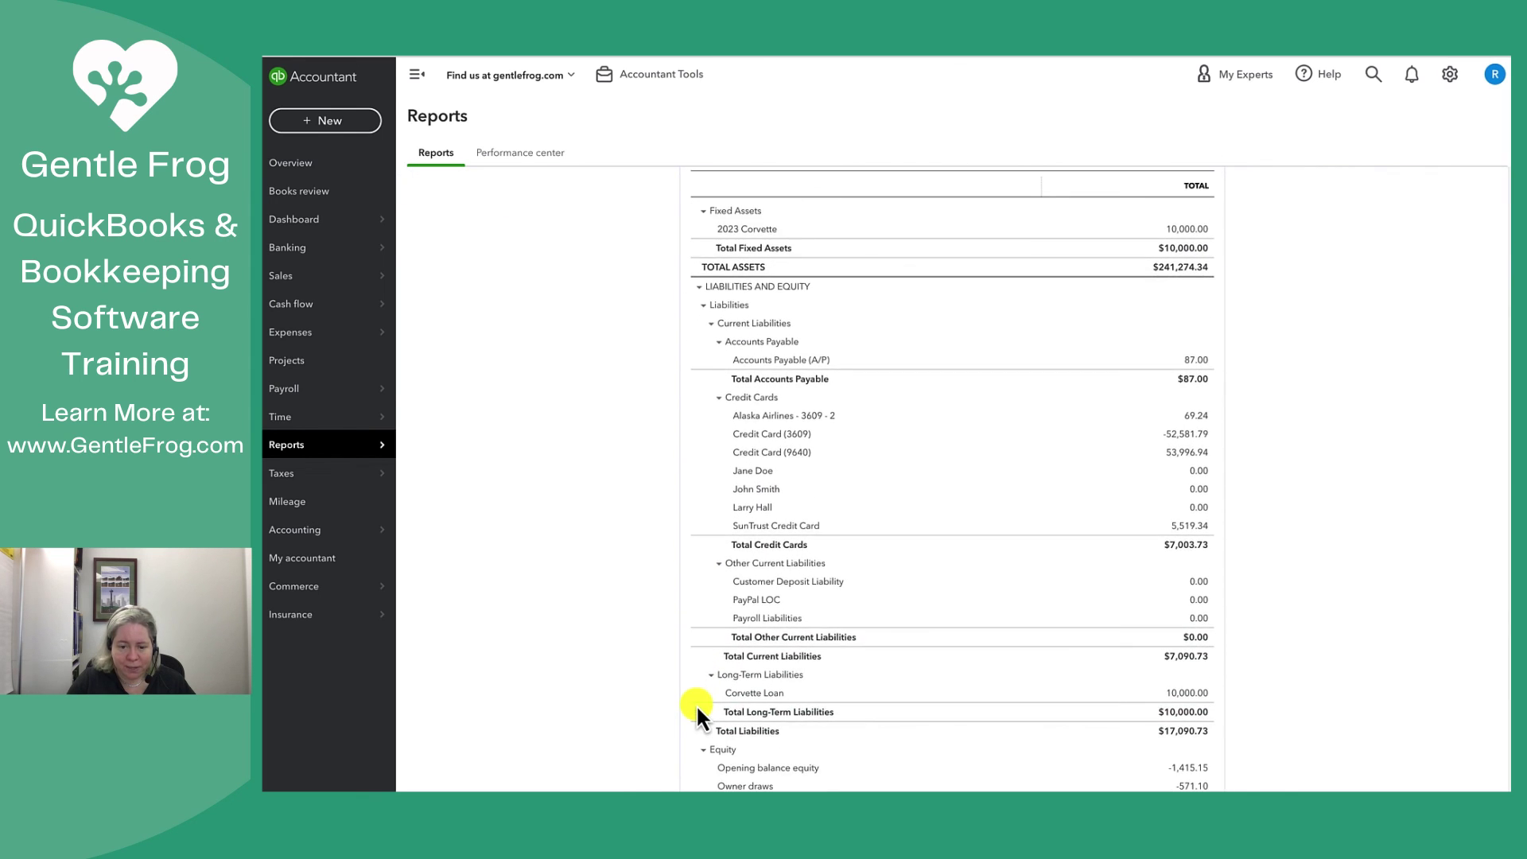